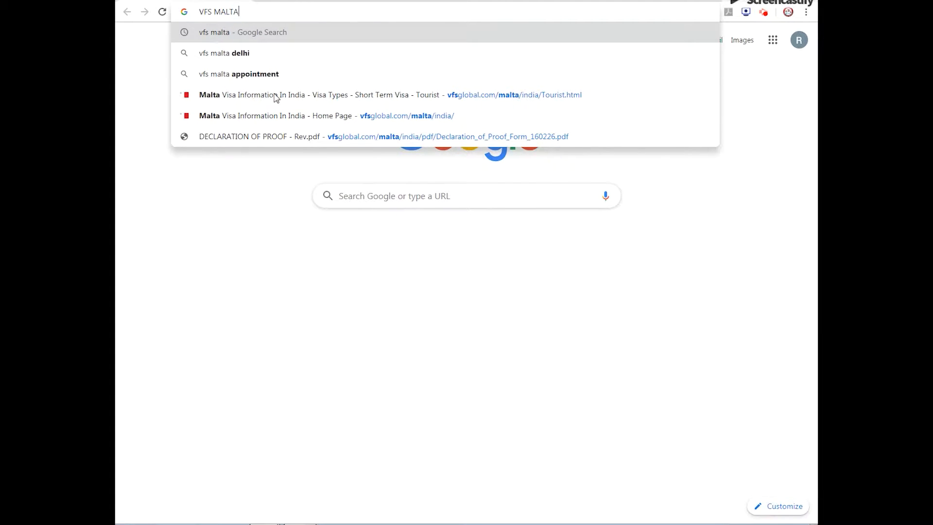
Search Google for VFS MALTA and open the application form from the VFS Global Malta site's Tourist visa page
key("Return")
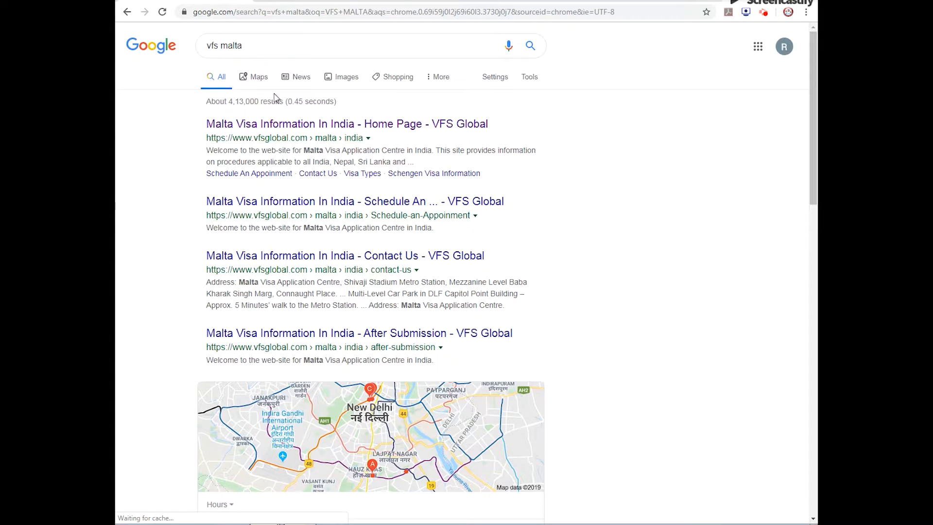
left_click(278, 124)
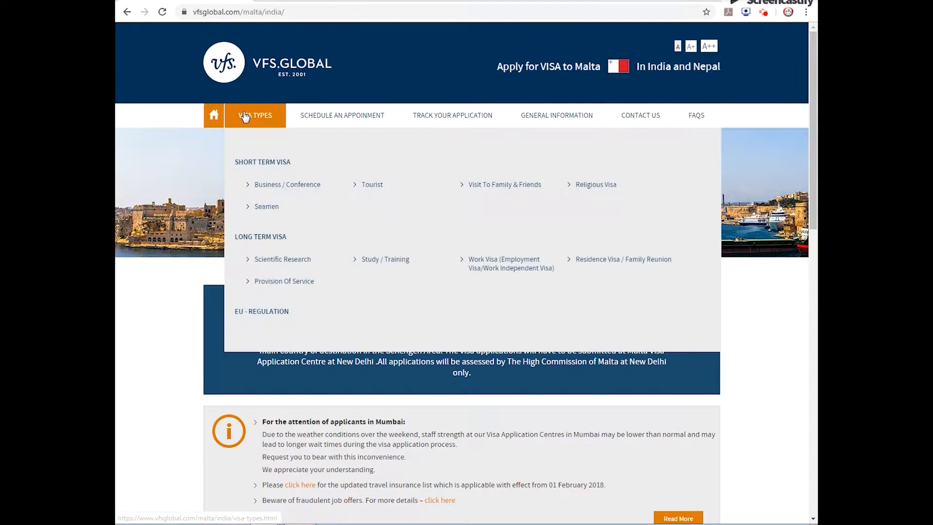
left_click(373, 185)
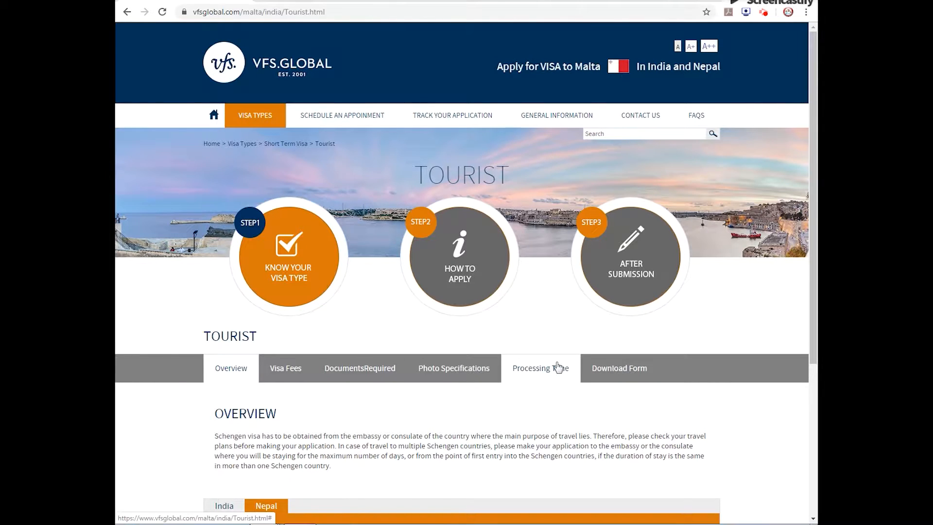
left_click(610, 381)
left_click(303, 444)
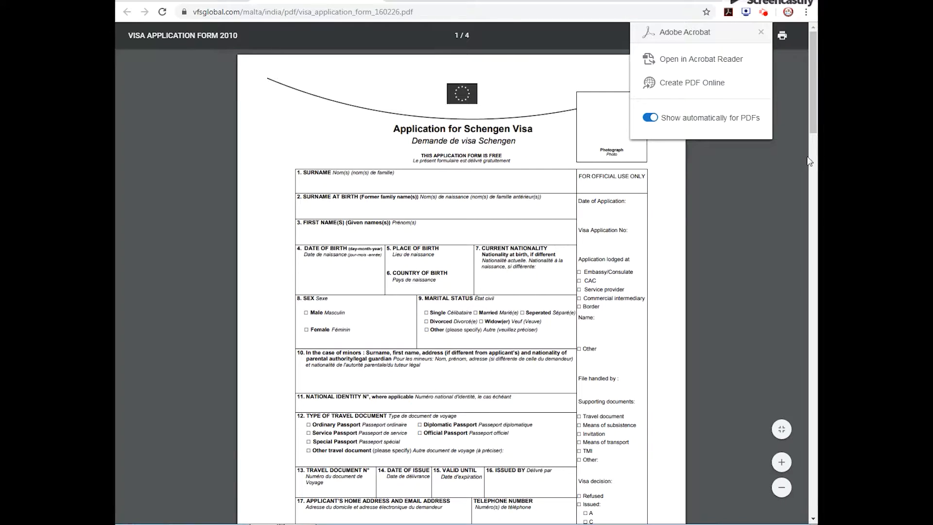
Dismiss the Adobe Acrobat pop-up and download the visa application form to the Desktop as MALTA VISA
left_click(761, 33)
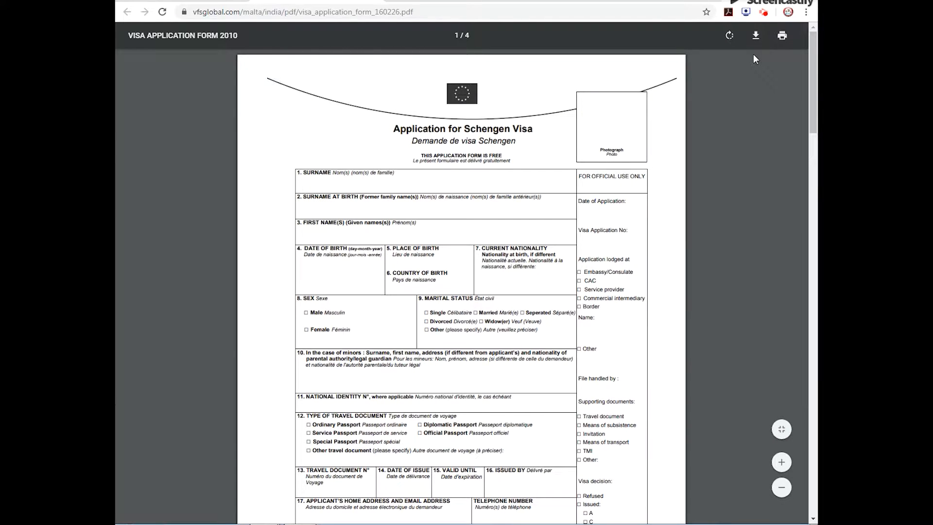
left_click(755, 36)
left_click(152, 60)
type("MALTA VISA")
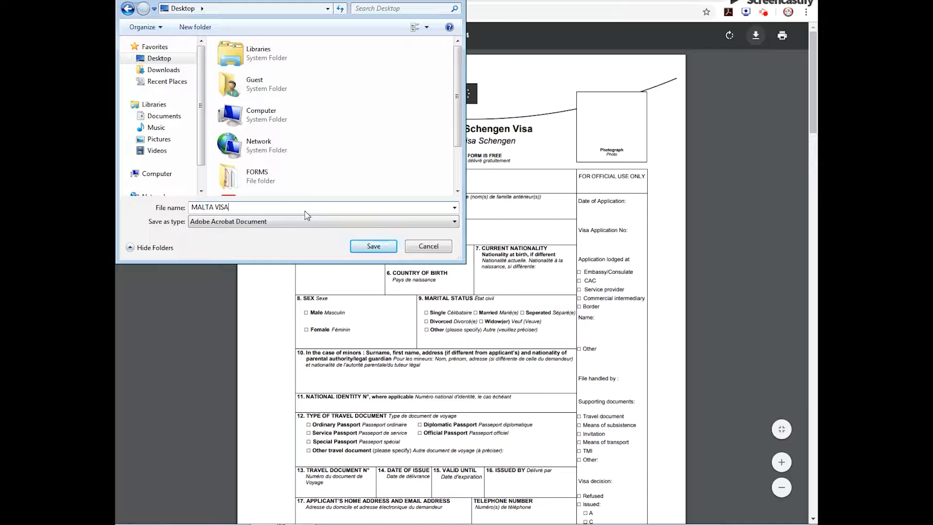
key("Return")
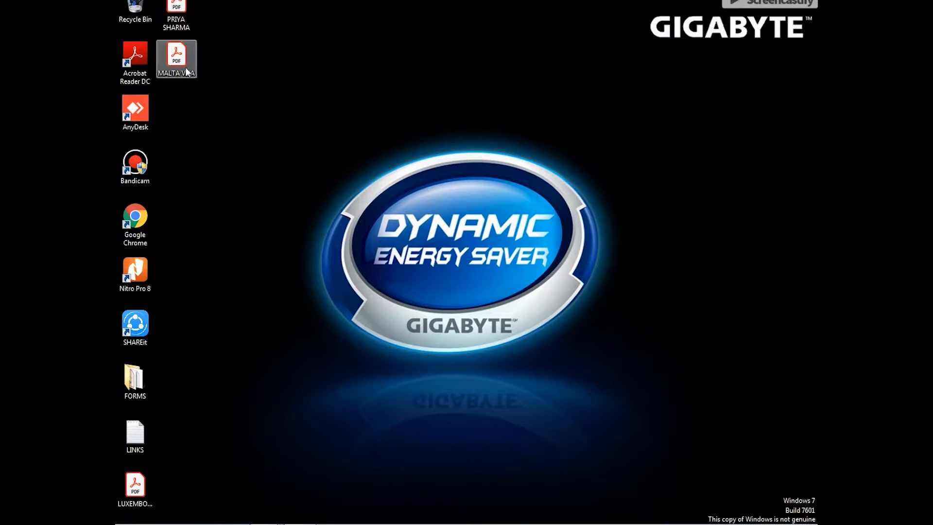
Open the saved MALTA VISA.pdf in Adobe Acrobat Reader and start filling and signing it yourself
double_click(177, 59)
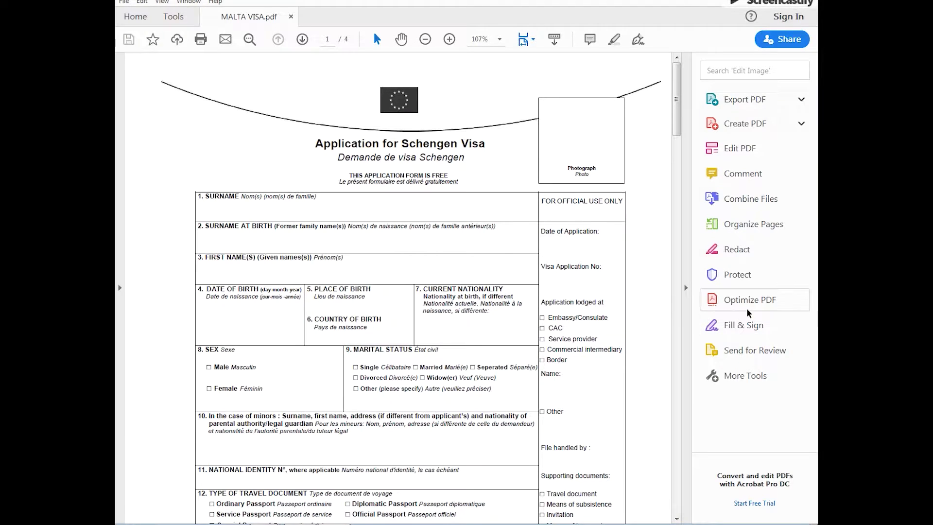
left_click(755, 334)
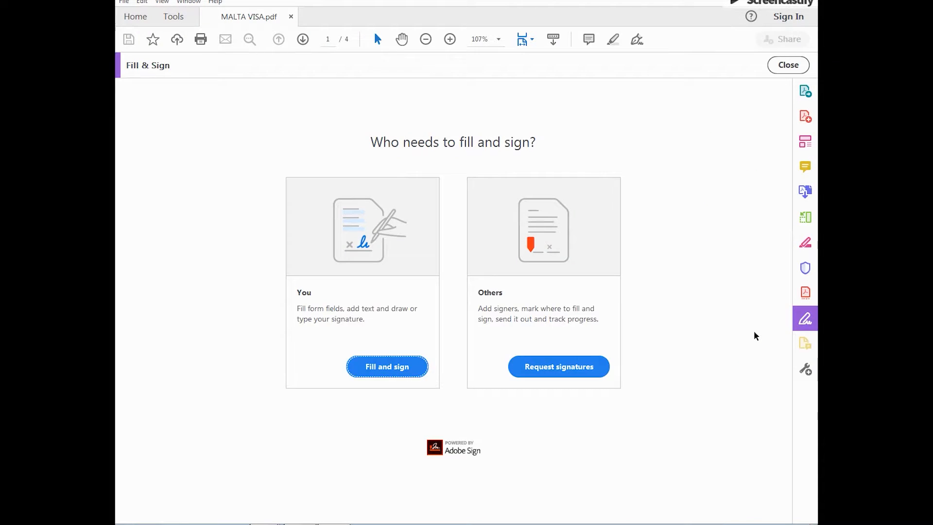
left_click(377, 369)
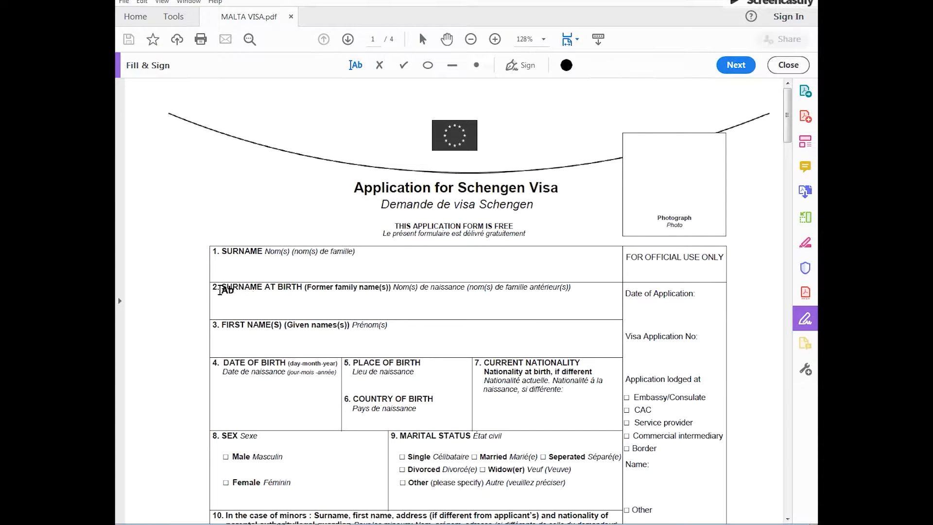
Enter the applicant's surname in field 1 and the surname at birth in field 2
left_click(233, 271)
left_click(233, 272)
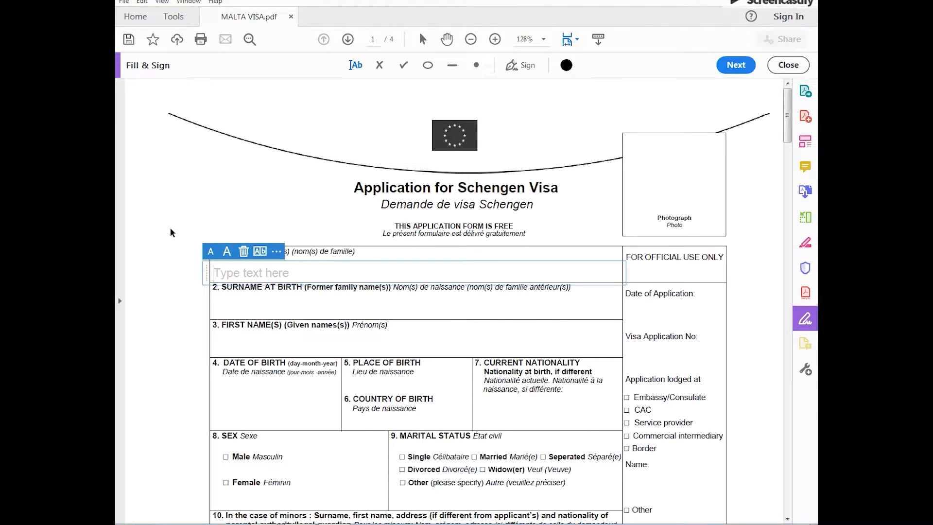
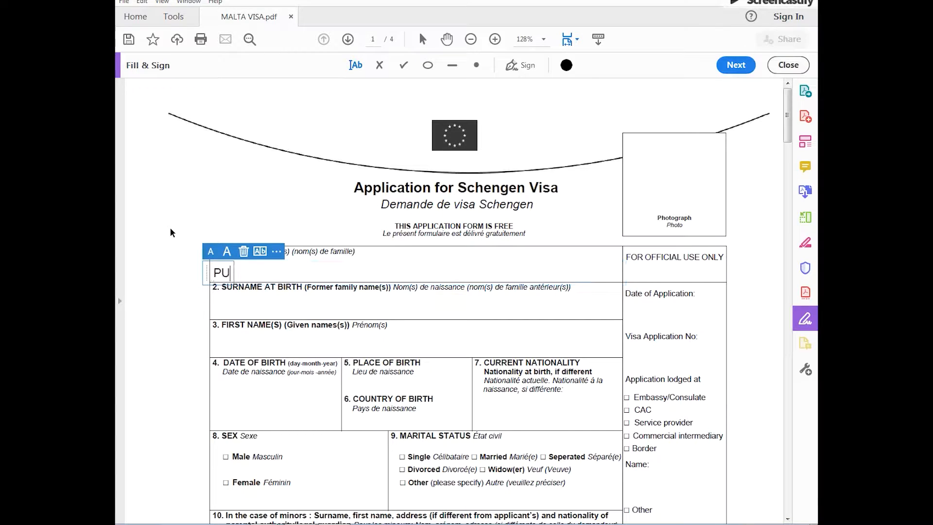
left_click(222, 315)
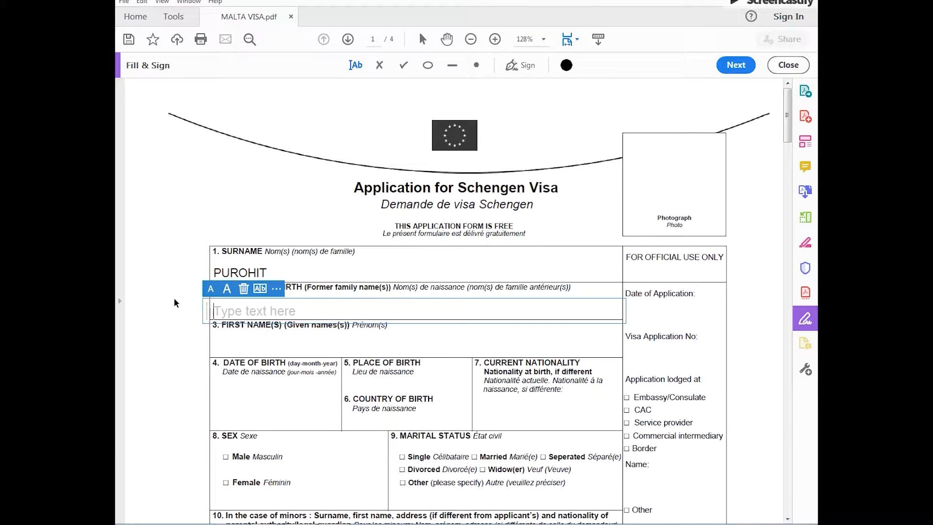
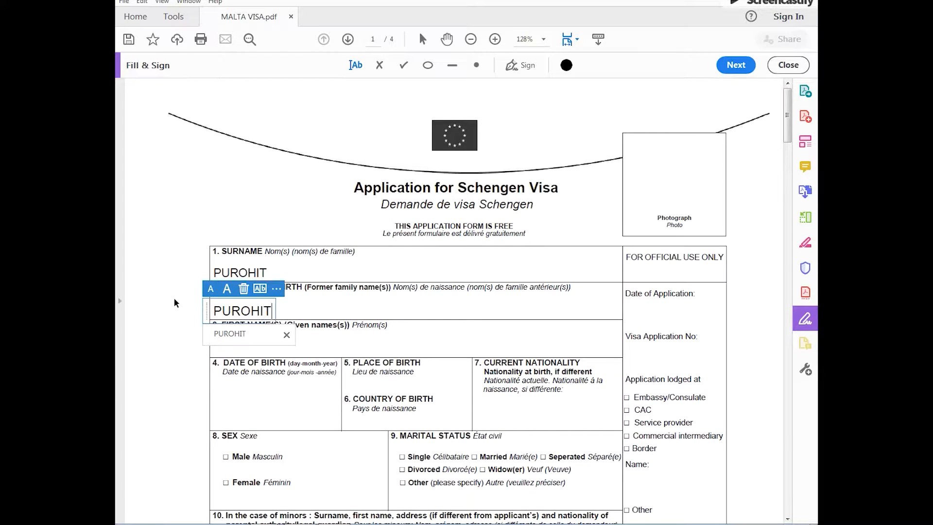
Fill in the applicant's first name in field 3 and the date of birth in field 4
left_click(338, 345)
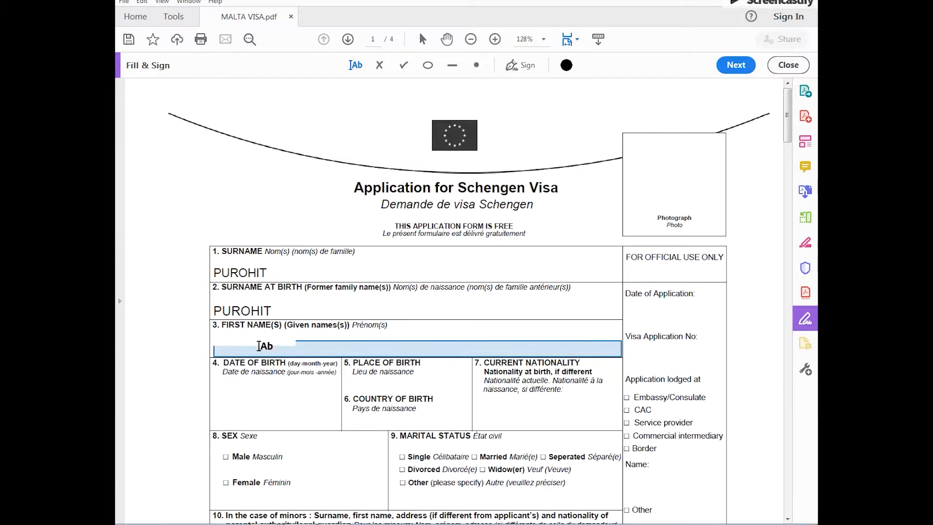
left_click(219, 350)
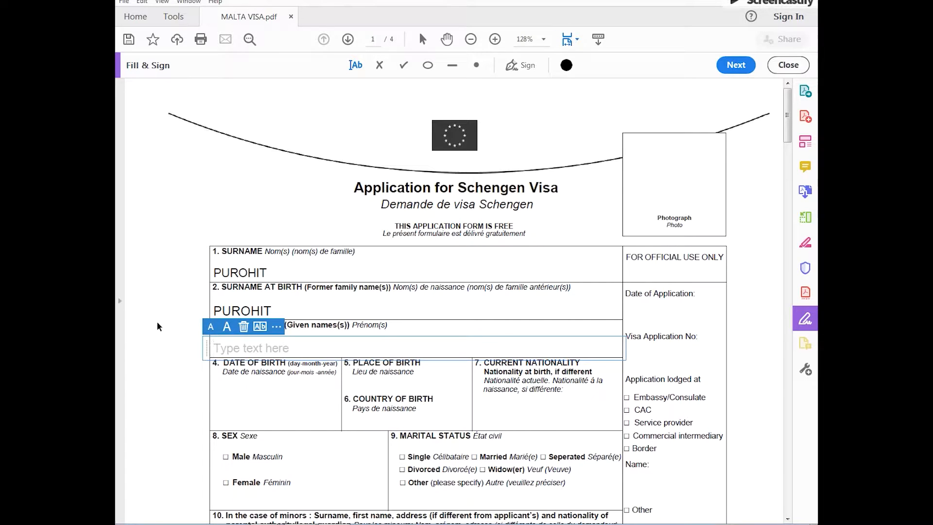
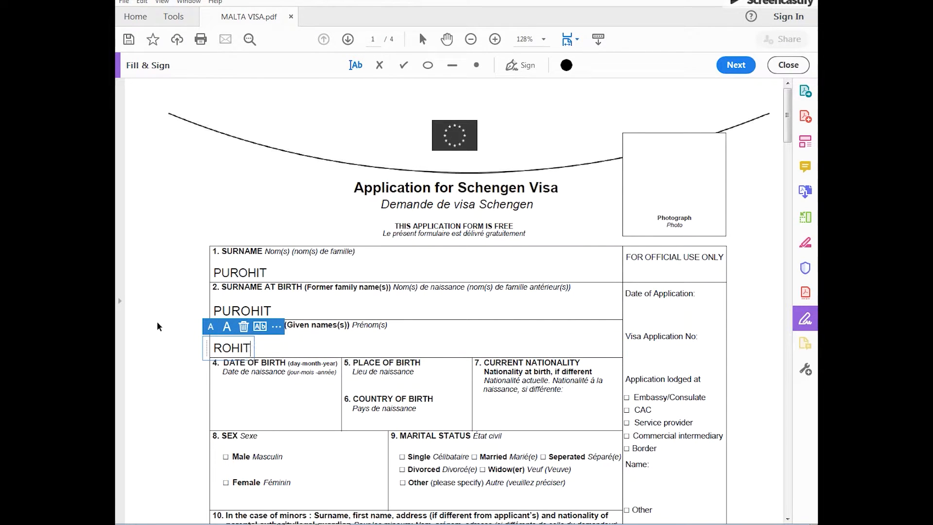
left_click(216, 383)
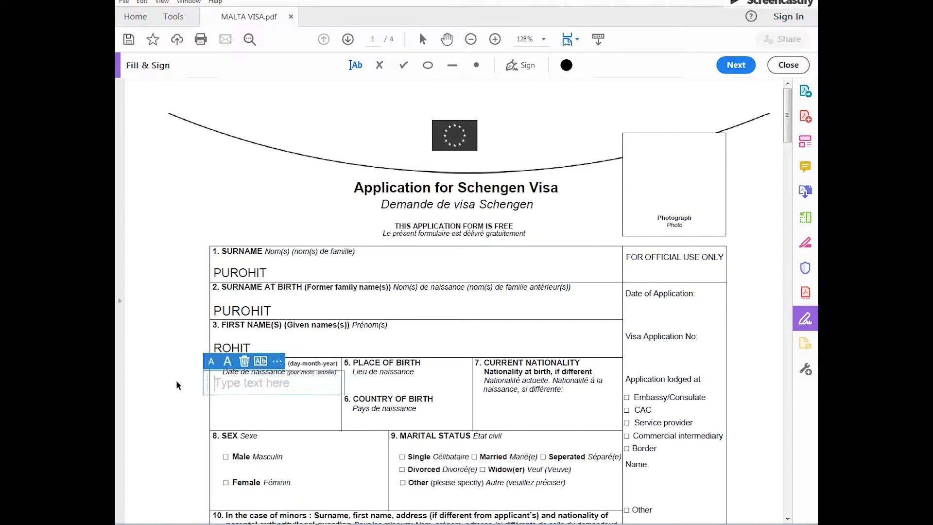
Enter DELHI, DELHI as the place of birth and INDIA as the country of birth
left_click(357, 387)
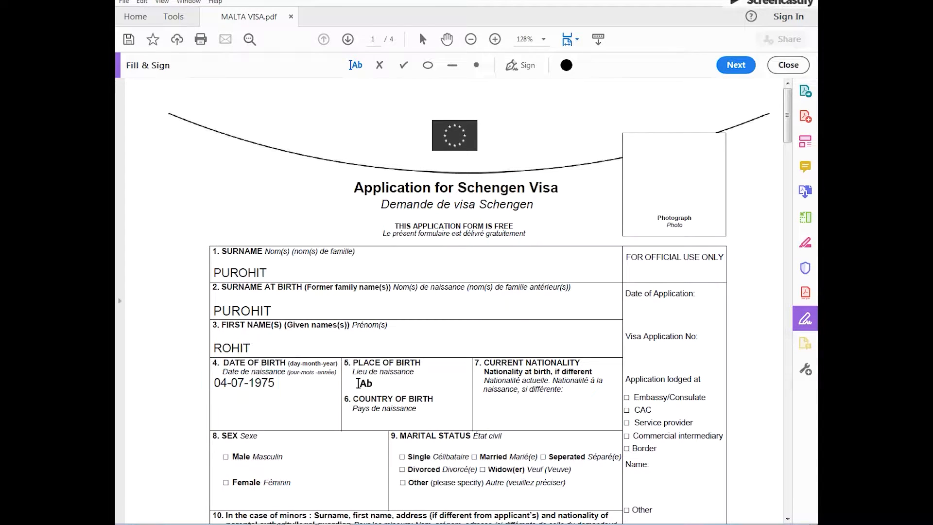
left_click(350, 385)
type("DELHI")
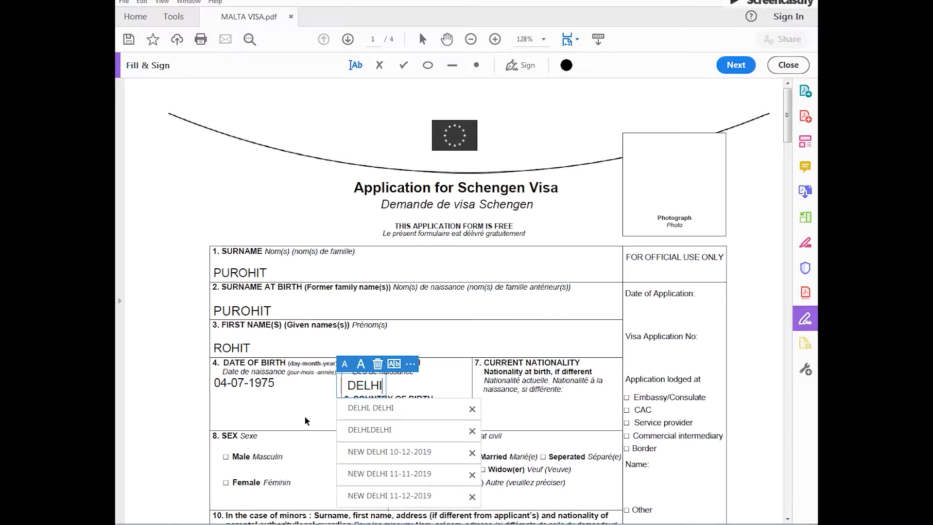
type(",")
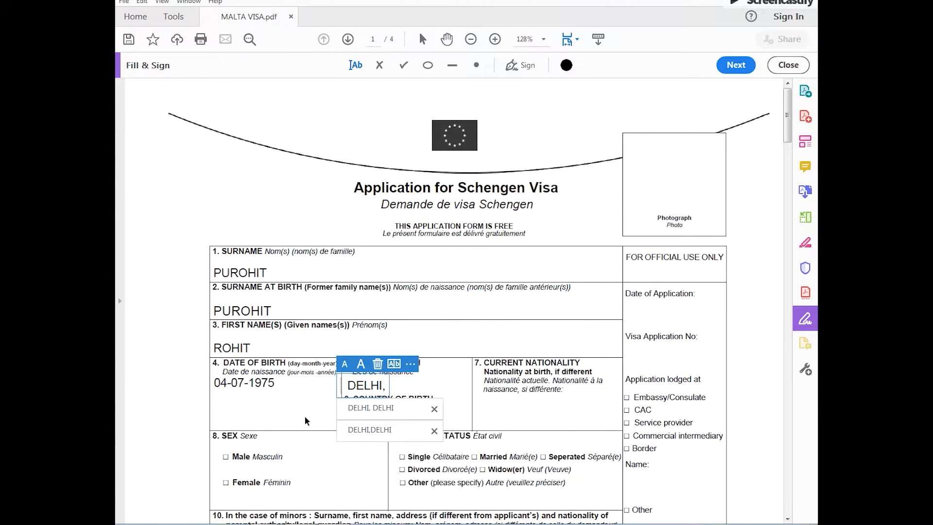
type(" DELHI")
left_click(349, 420)
left_click(349, 420)
type("INDIA")
Enter INDIA as the current nationality in field 7
left_click(492, 410)
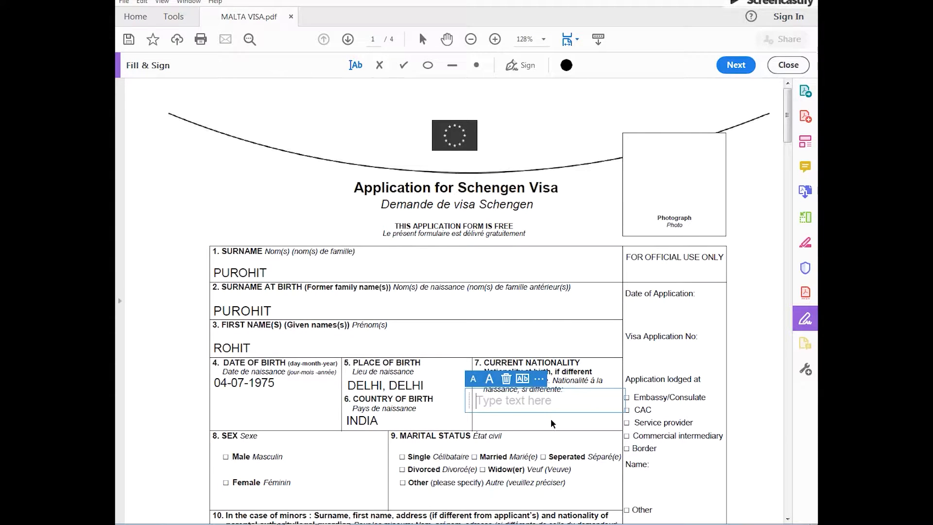
type("INDIA")
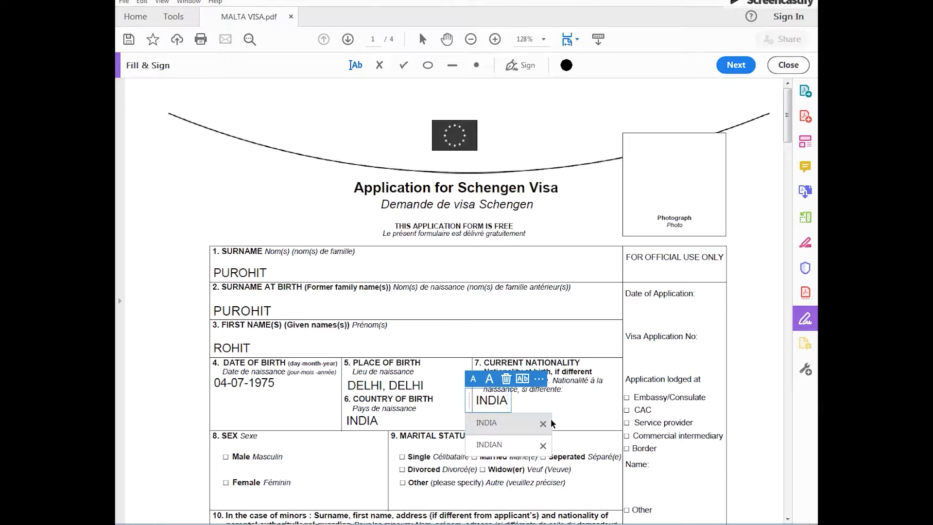
left_click(189, 449)
Place check marks on Male for the sex and Married for the marital status
scroll(180, 445, "down", 2)
scroll(185, 446, "down", 3)
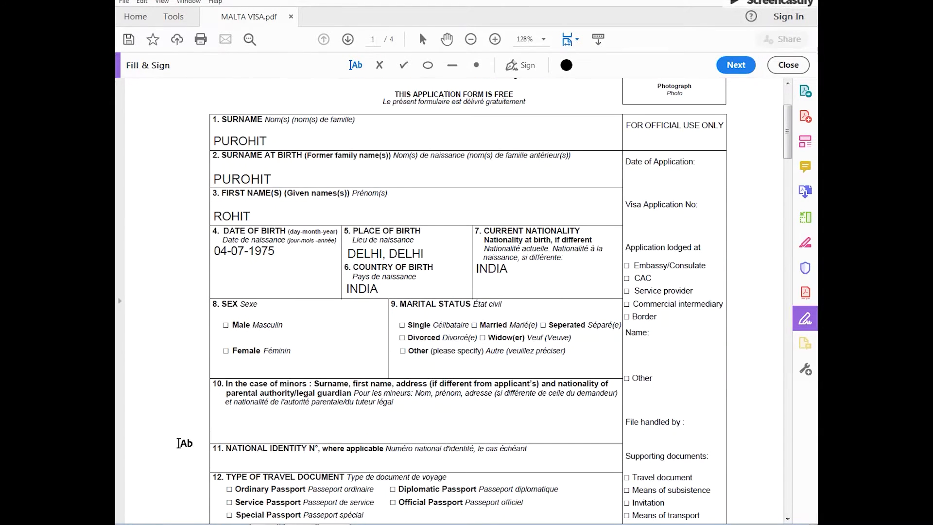
left_click(404, 65)
left_click(226, 325)
left_click(218, 306)
left_click(219, 306)
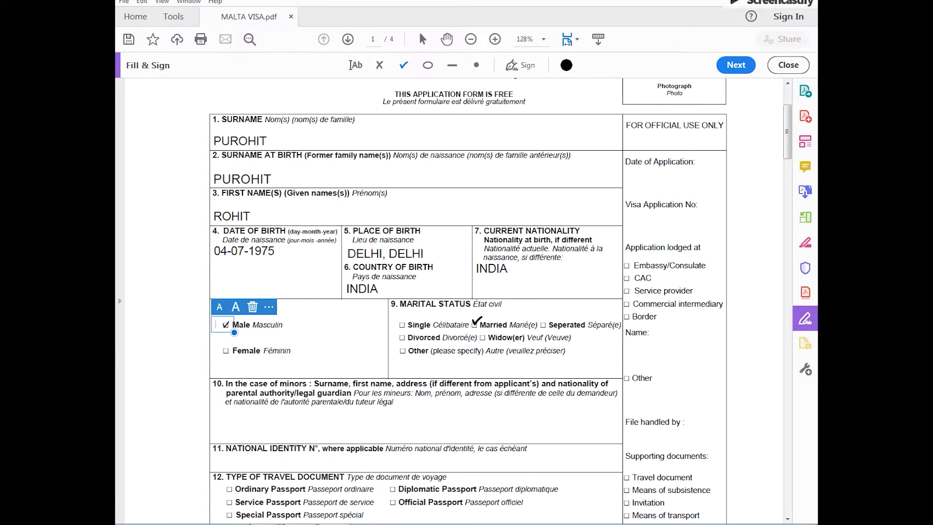
left_click(475, 323)
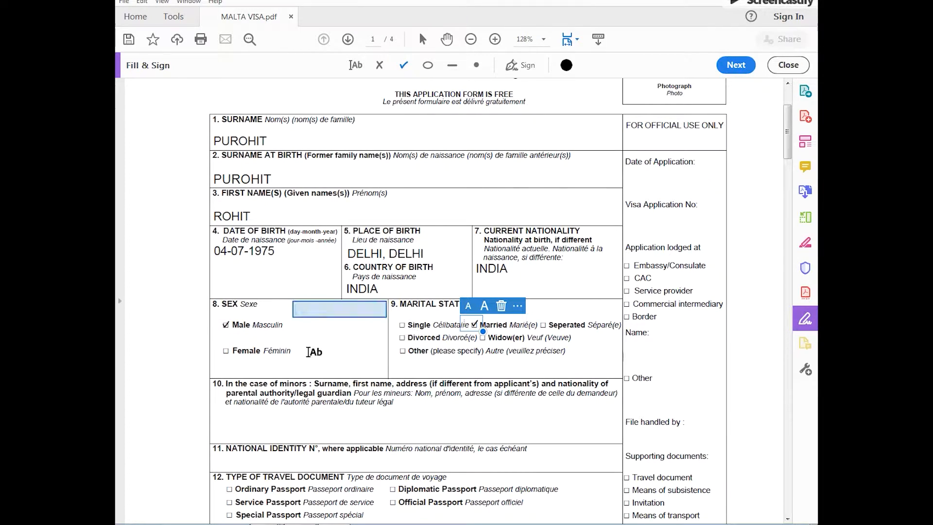
Check Ordinary Passport as the travel document type and enter the travel document number in field 13
scroll(175, 389, "down", 5)
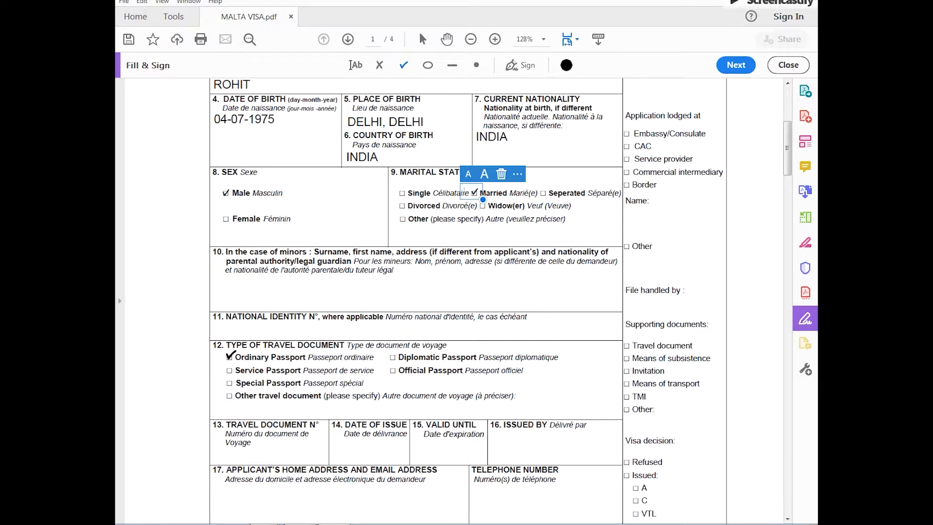
left_click(230, 356)
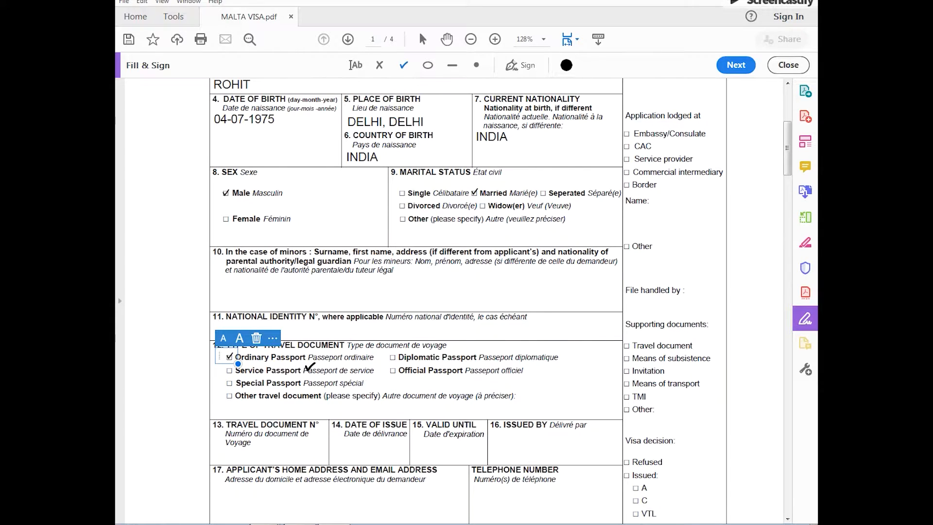
left_click(358, 66)
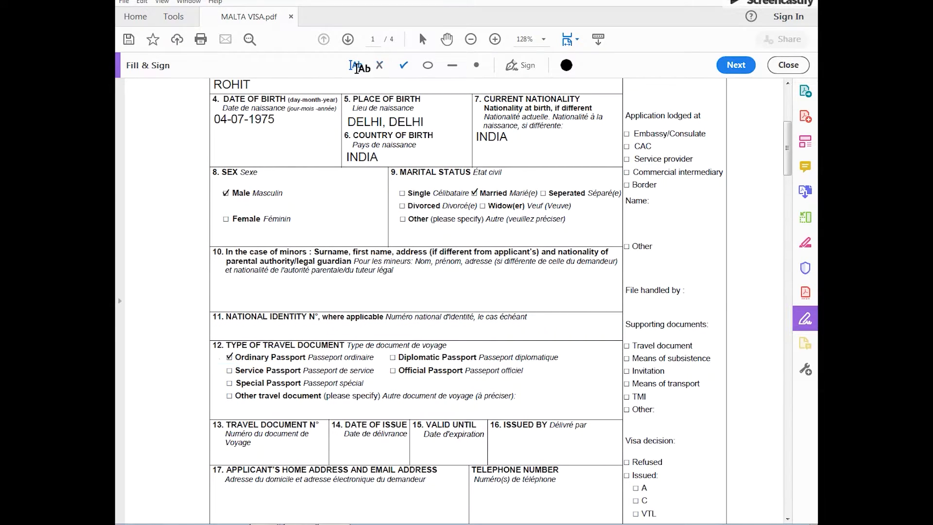
scroll(261, 363, "down", 2)
left_click(229, 401)
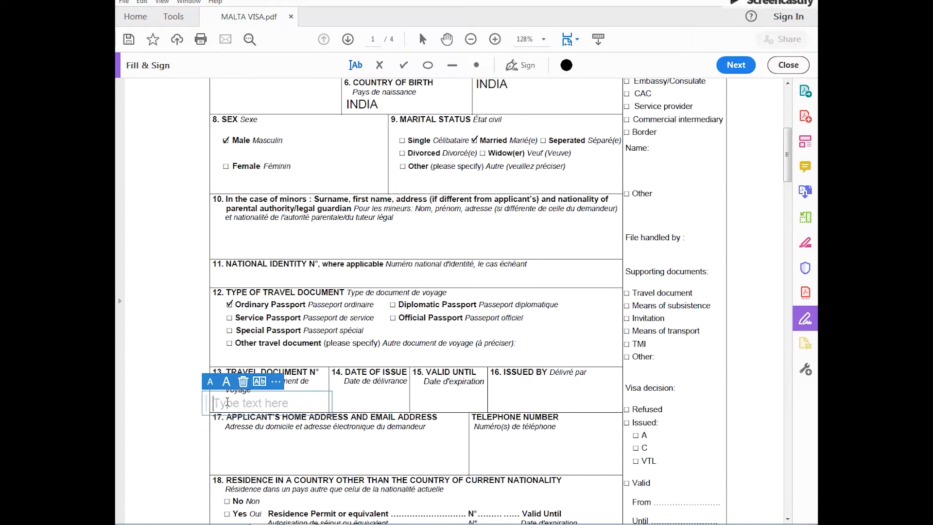
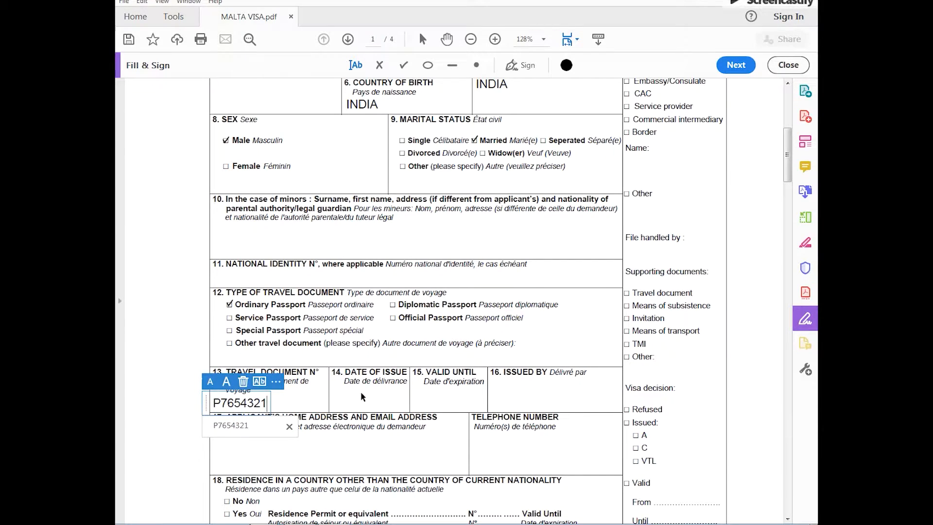
key("Tab")
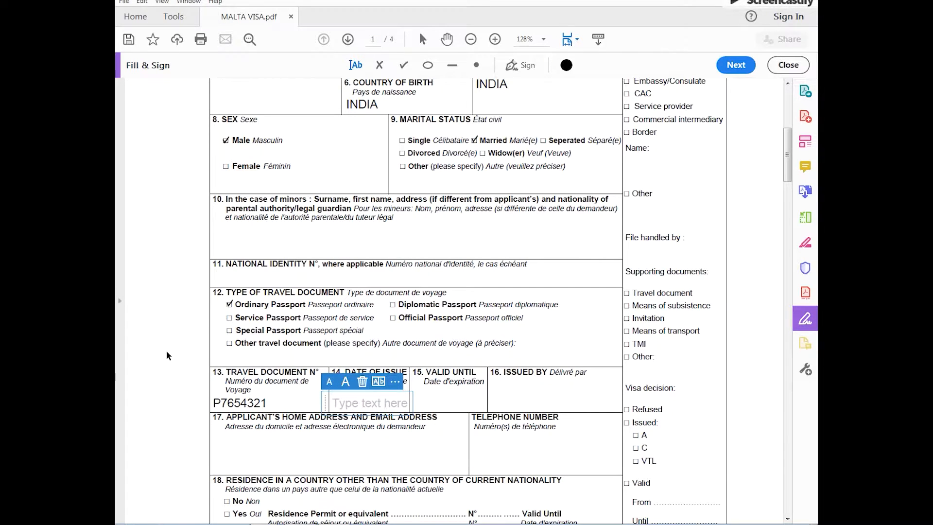
Set the travel document's date of issue to 25-11-2017 and its valid-until date to 24-11-2027
type("25-11-2017")
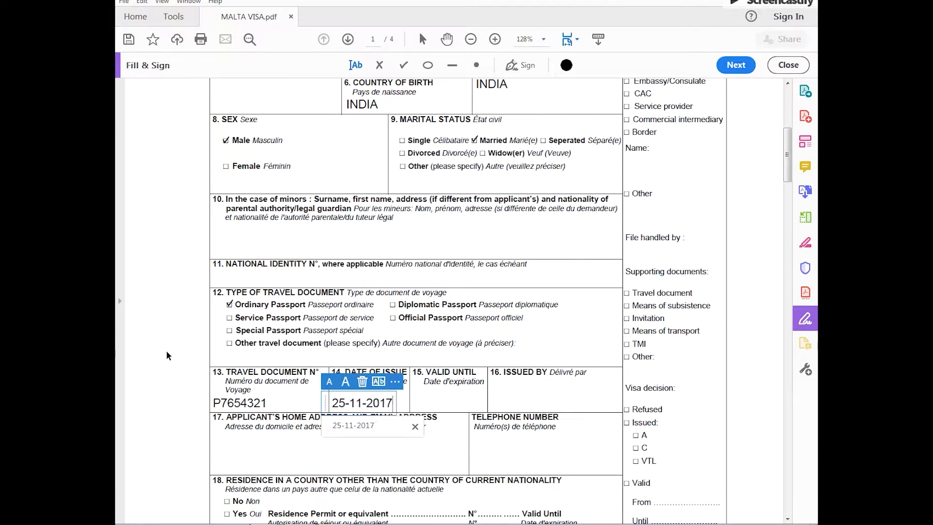
key("Tab")
type("24-")
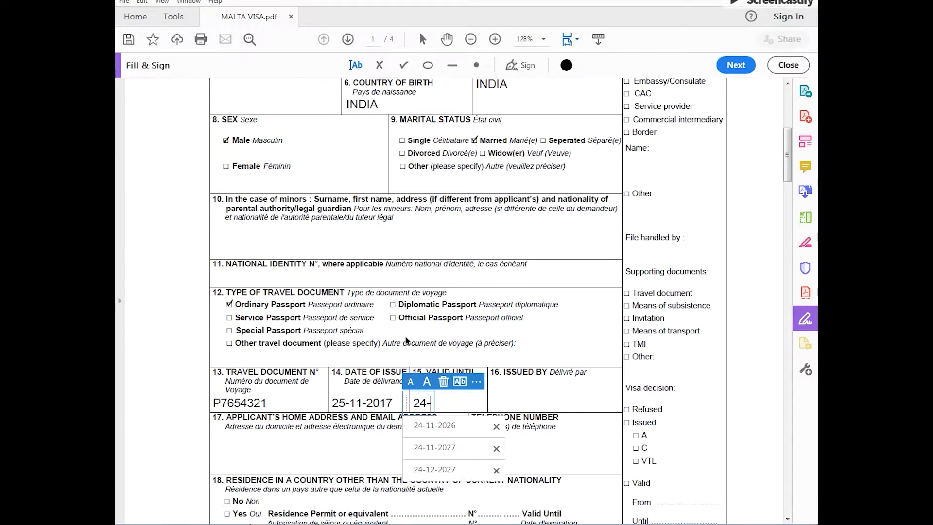
type("11-2027")
key("Tab")
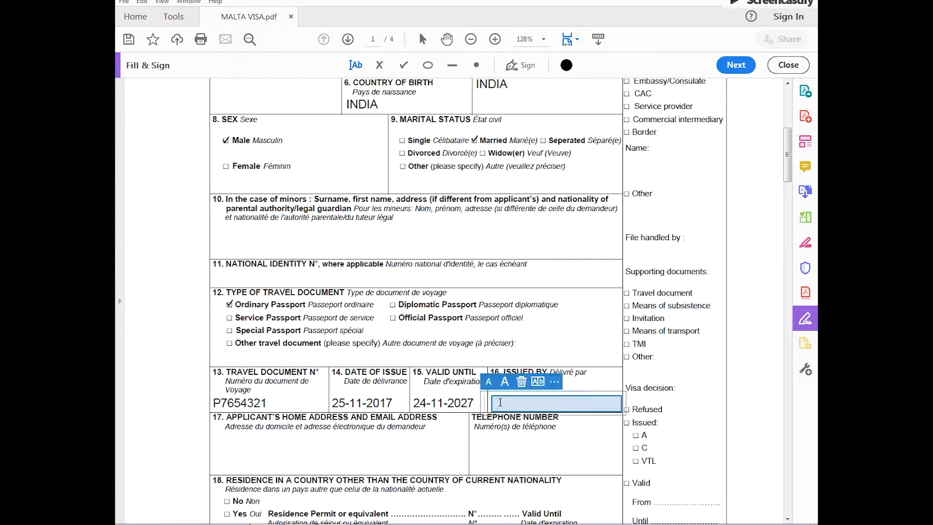
Enter RPO DELHI as the issuing authority in field 16 and CURRENT ADDRESS OF THE APPLICANT as the home address in field 17
type("RPO DELHI")
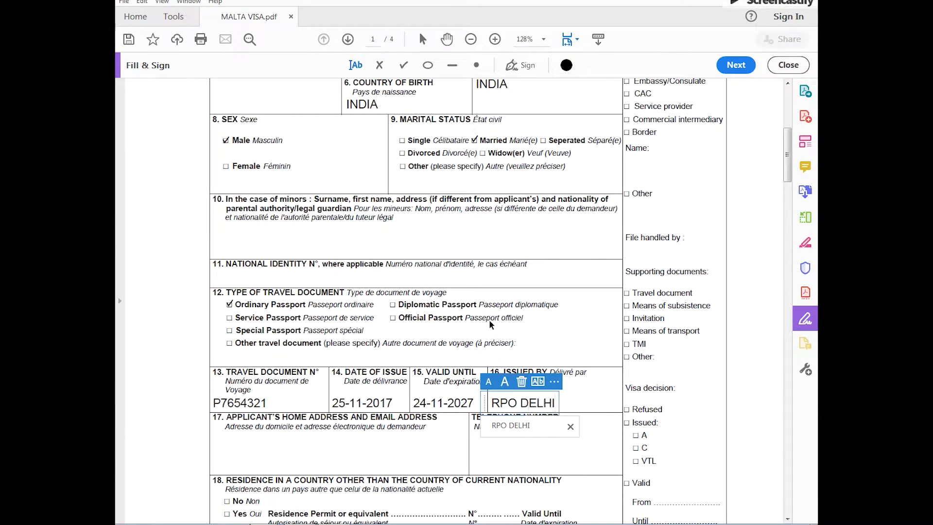
left_click(222, 437)
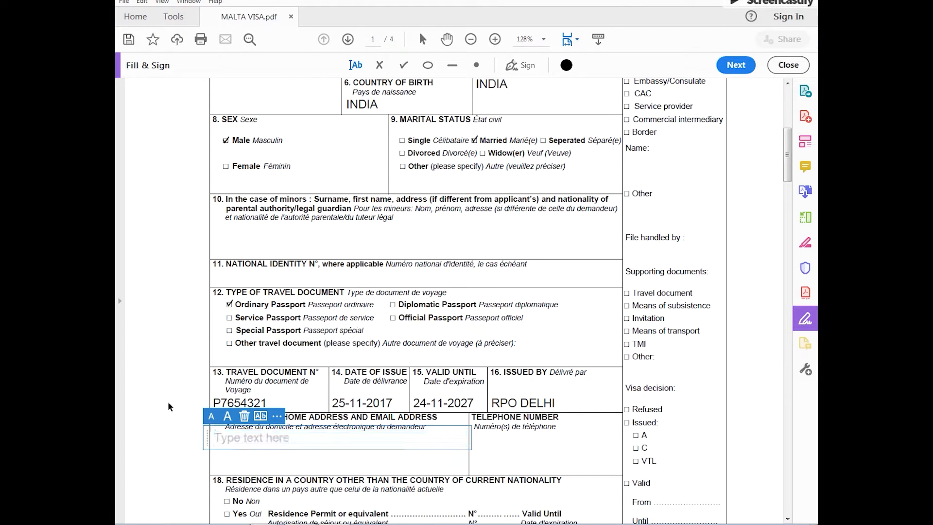
type("CURRENT ADDRESS OF THE APPLICANT")
Enter the applicant's telephone number and place a check mark on No for residence in another country in field 18
left_click(474, 438)
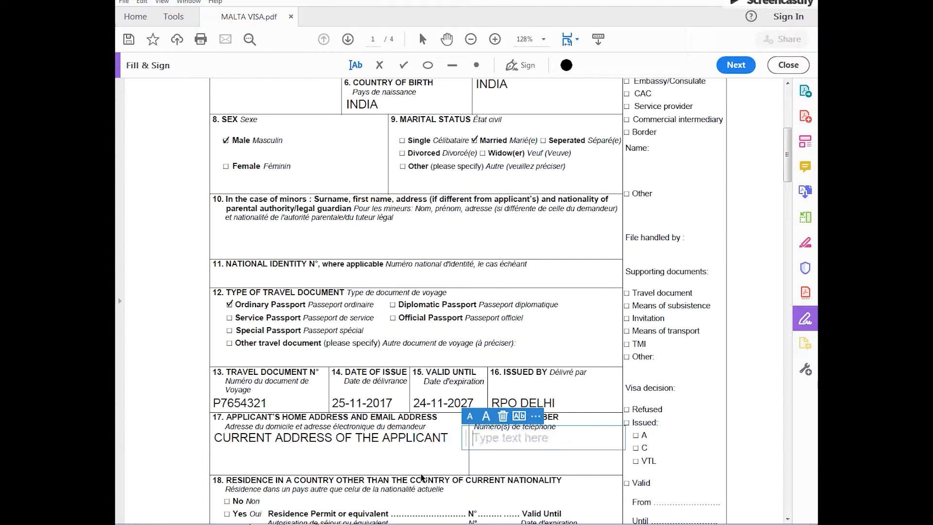
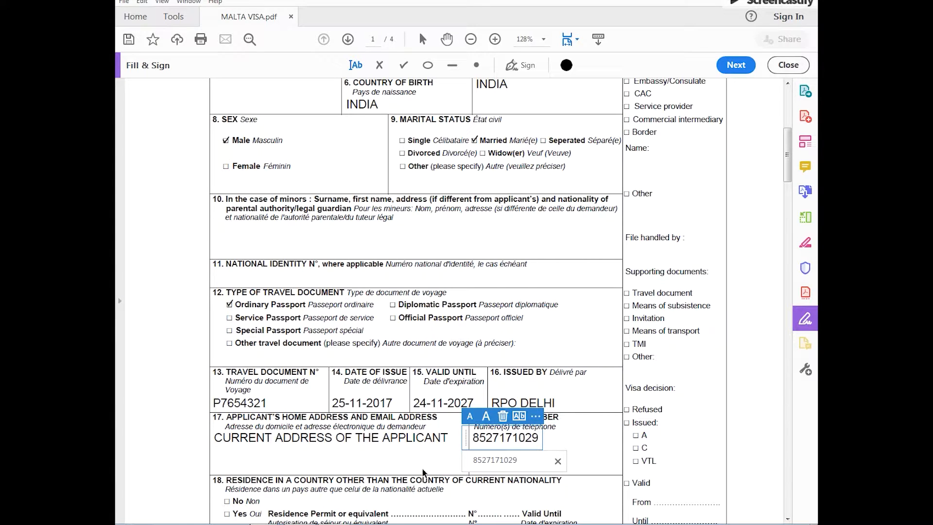
scroll(343, 466, "down", 4)
left_click(226, 398)
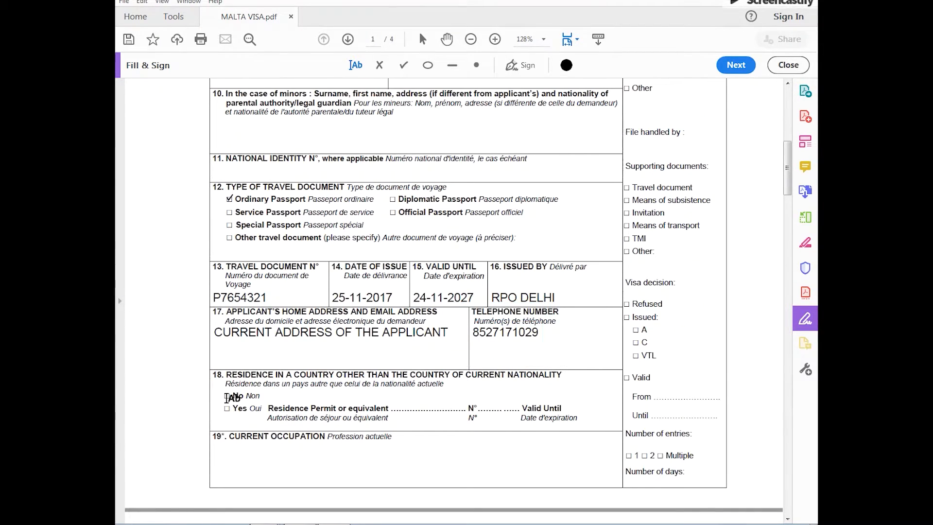
left_click(403, 66)
left_click(226, 395)
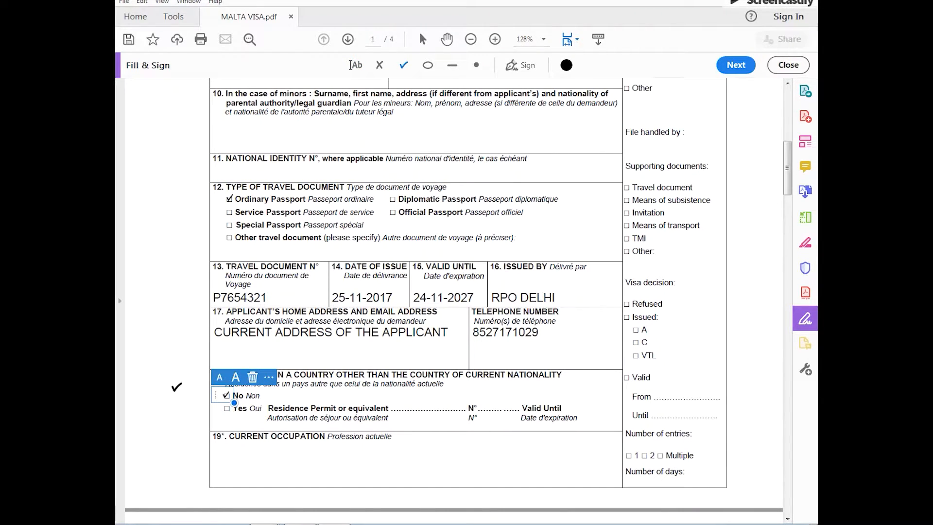
Enter SELF EMPLOYED / EMPLOYED as the current occupation in field 19
scroll(177, 387, "down", 4)
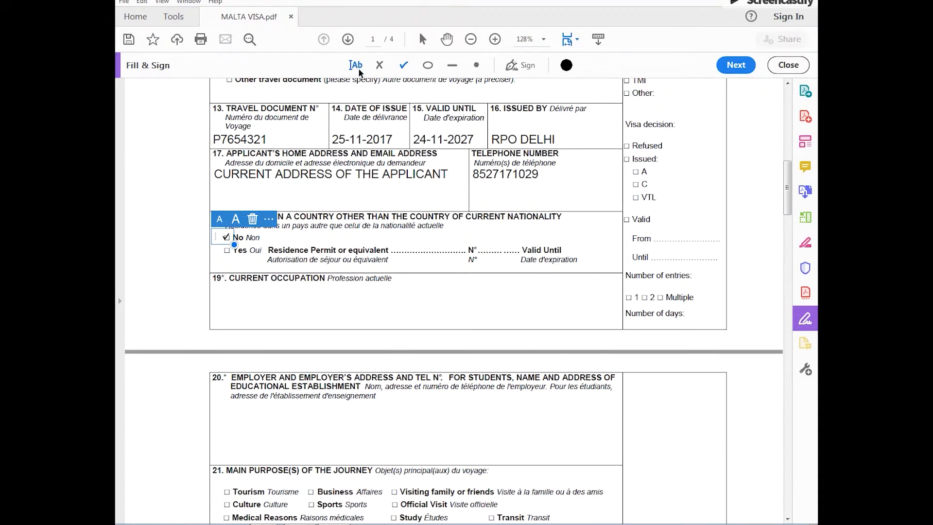
left_click(359, 67)
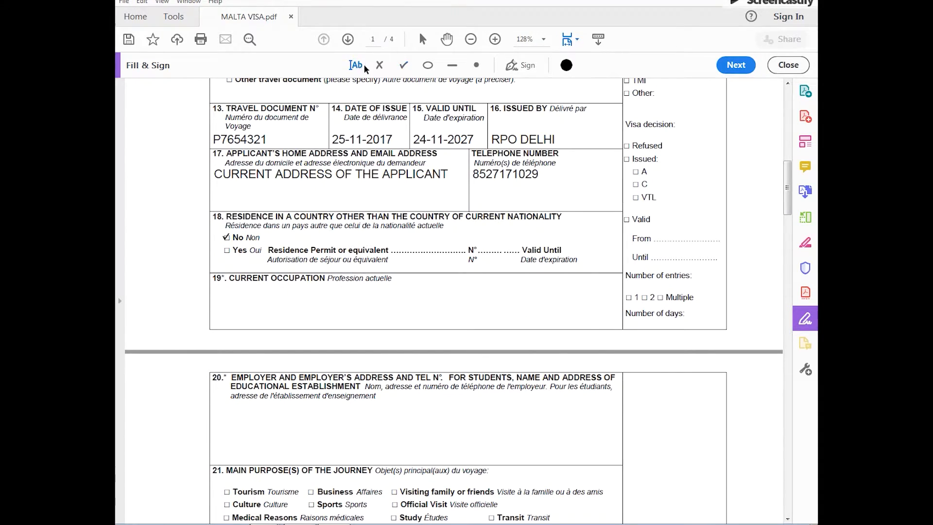
left_click(230, 294)
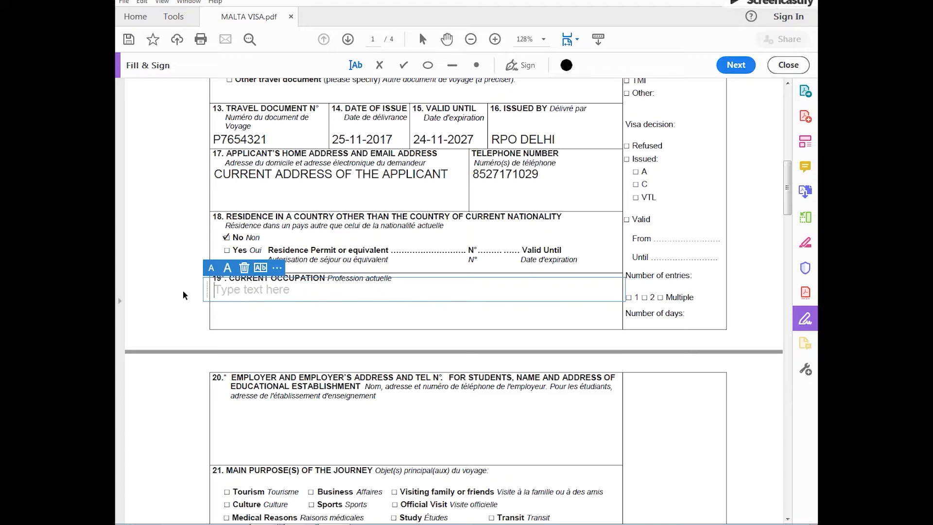
type("SE")
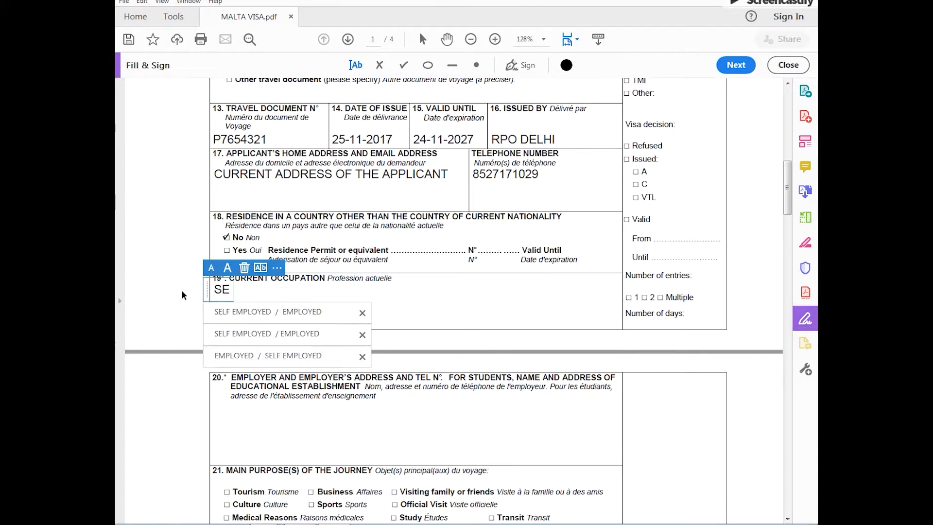
type("LF EMPLO")
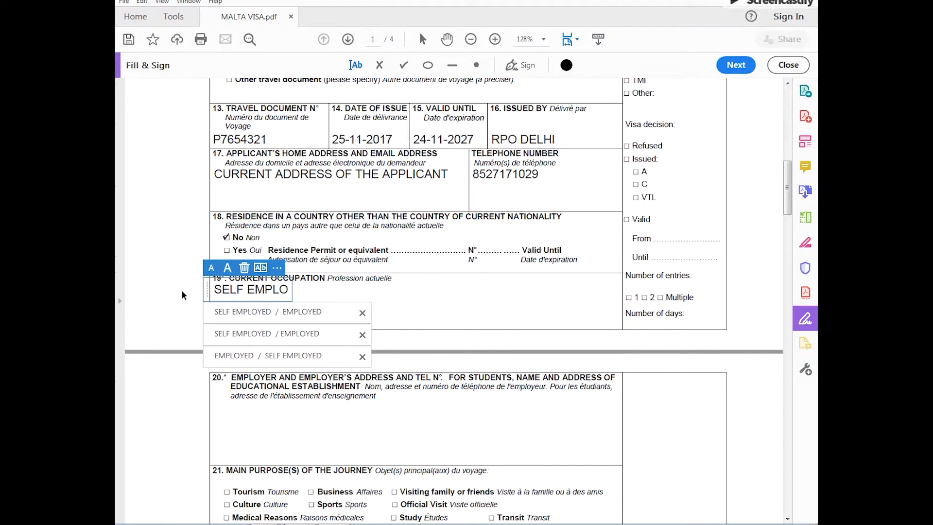
type("YED  /  ")
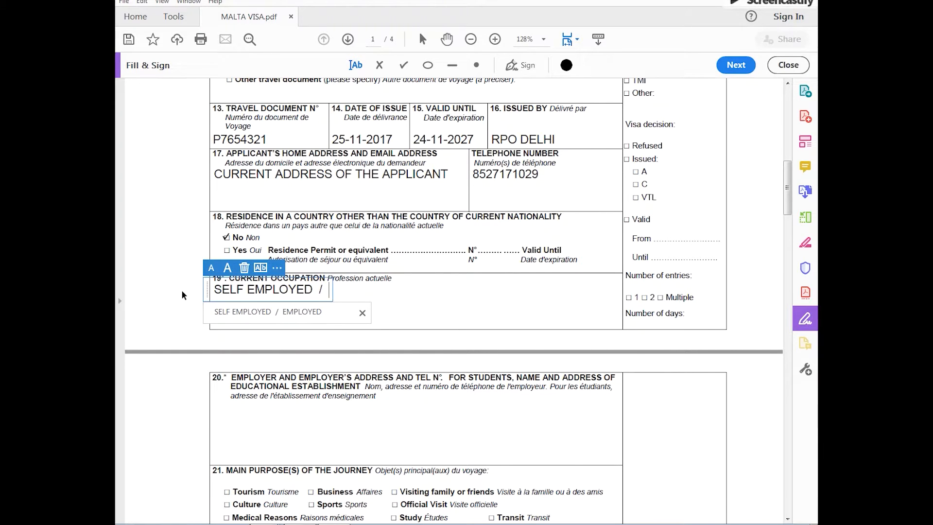
type("EMPLOYED")
left_click(182, 289)
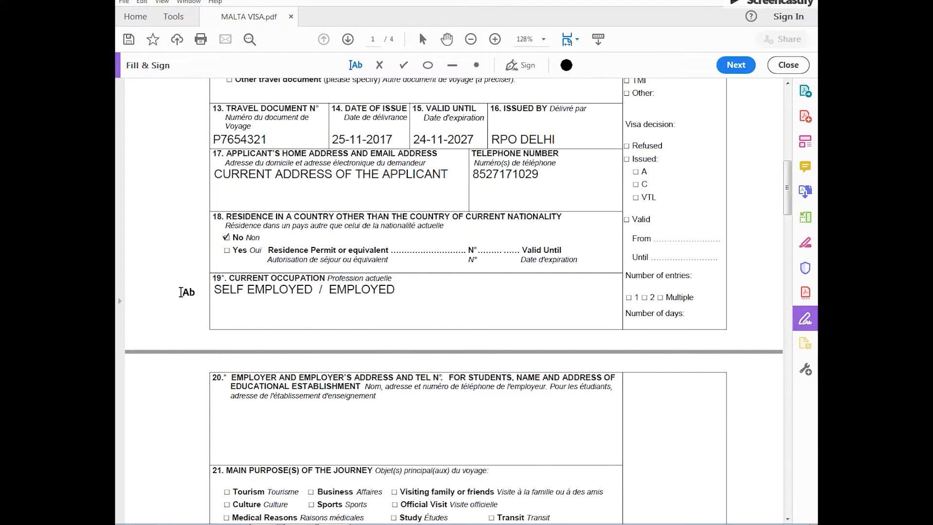
Enter CURRENT ADDRESS AND NAME OF THE FIRM as the employer details in field 20 and check Tourism as the main purpose of the journey
scroll(182, 292, "down", 4)
left_click(182, 292)
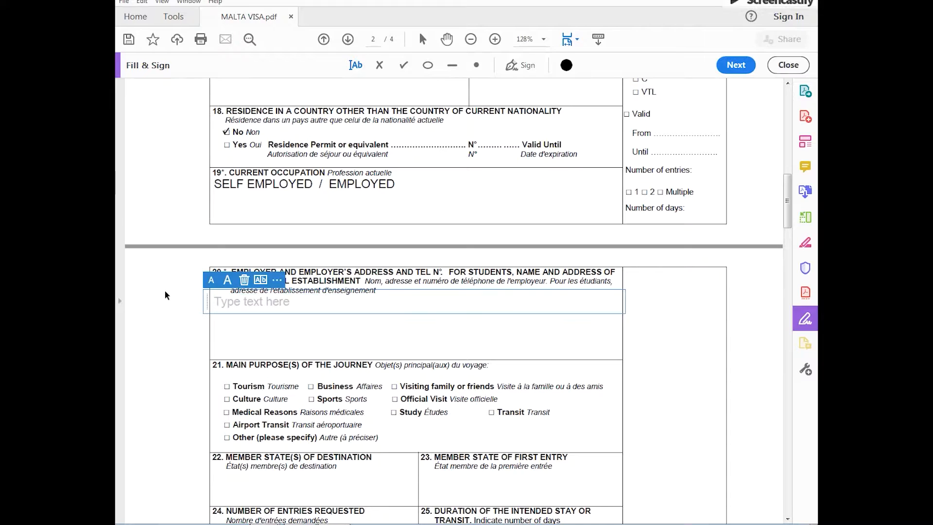
type("CUR")
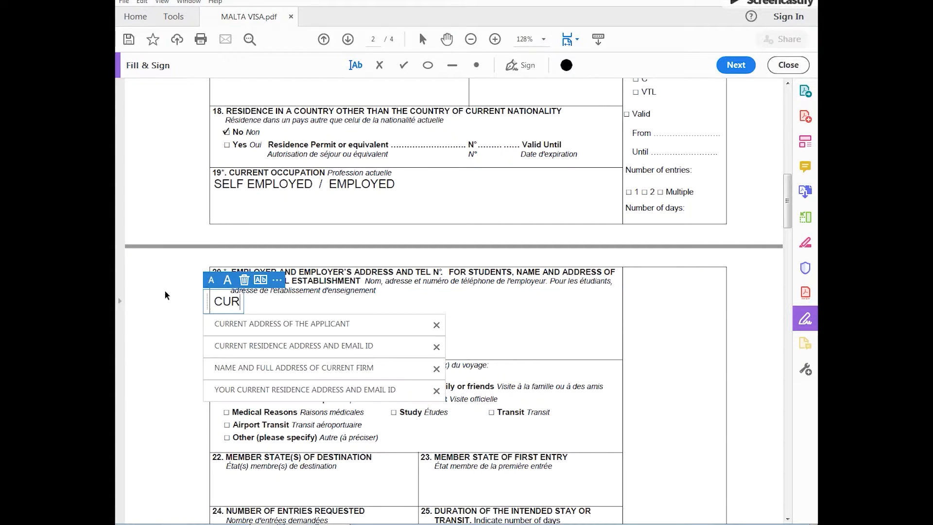
type("RENT ADDRES")
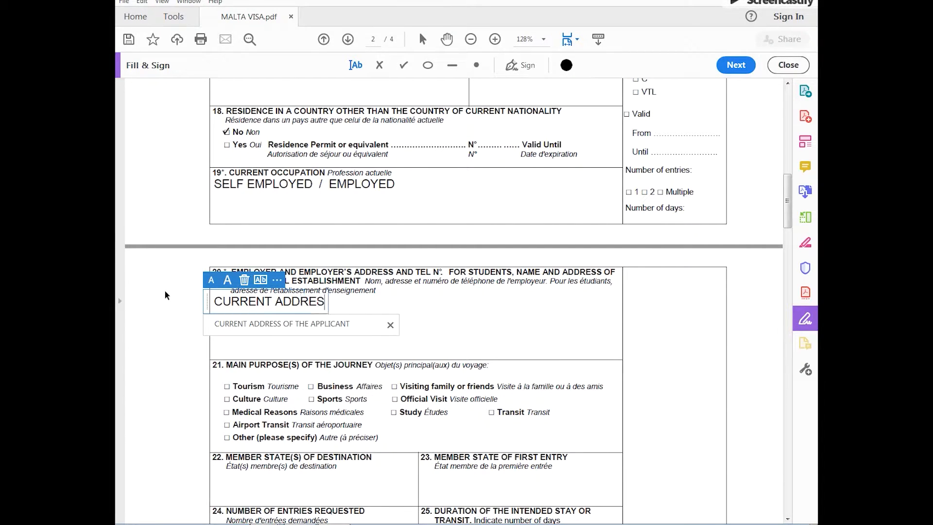
type("S AND NAME OF THE F")
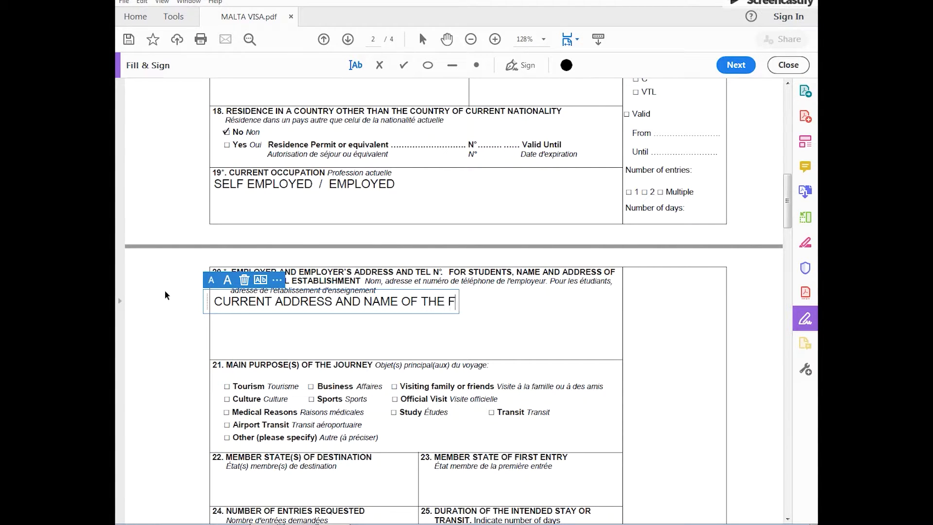
type("IRM")
left_click(226, 387)
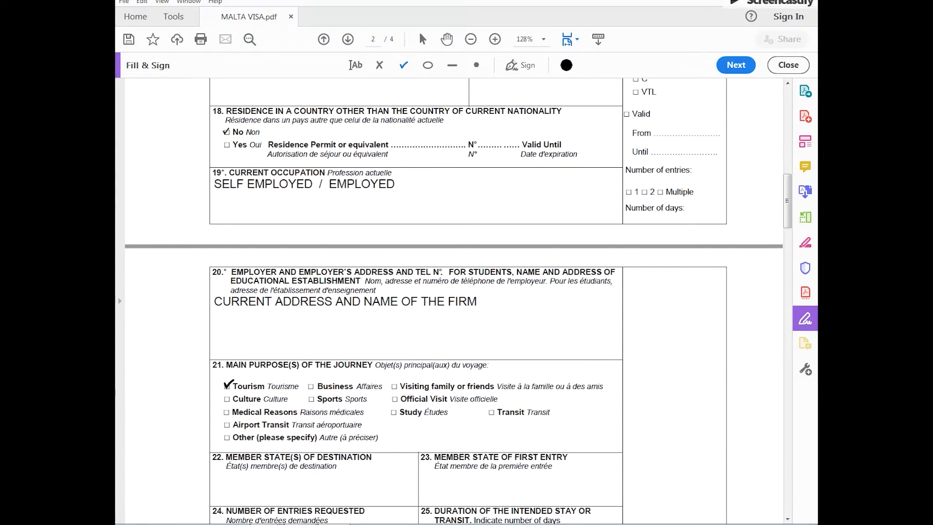
left_click(227, 386)
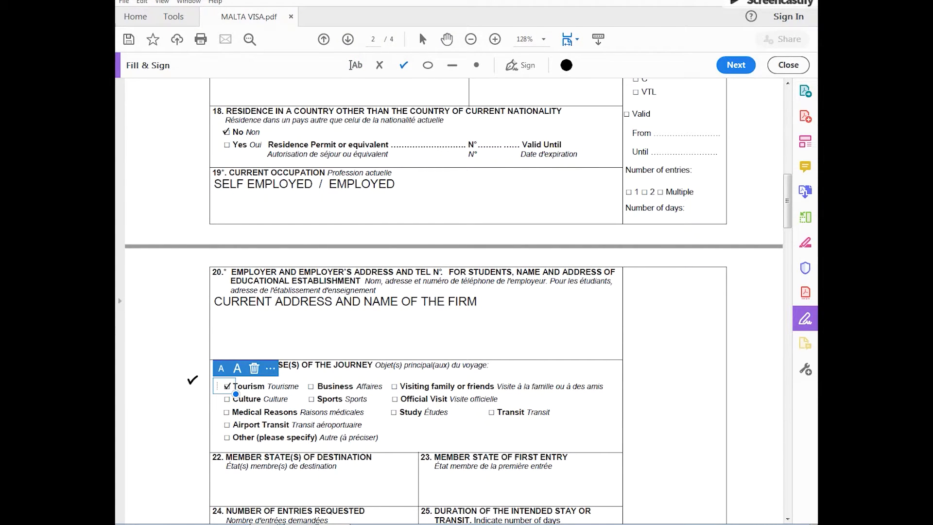
Enter MALTA as both the member state of destination in field 22 and the member state of first entry in field 23
scroll(193, 380, "down", 2)
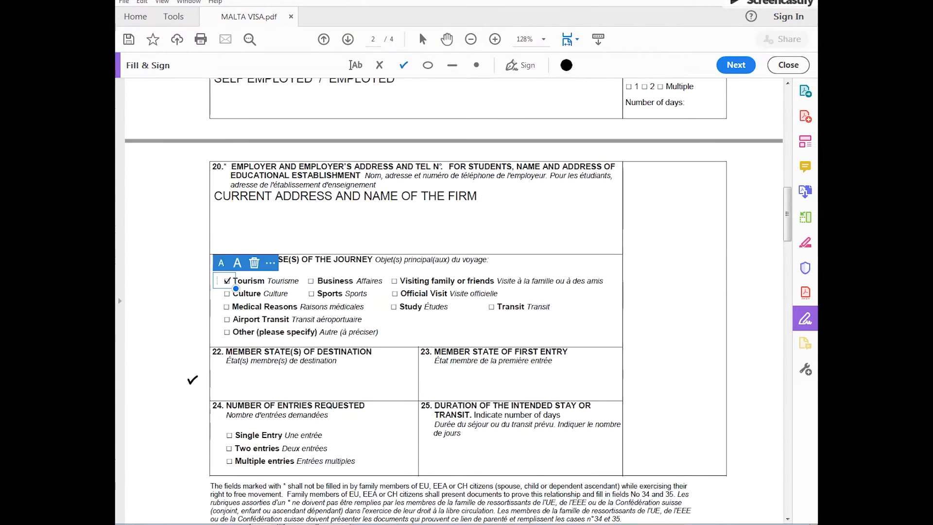
left_click(357, 67)
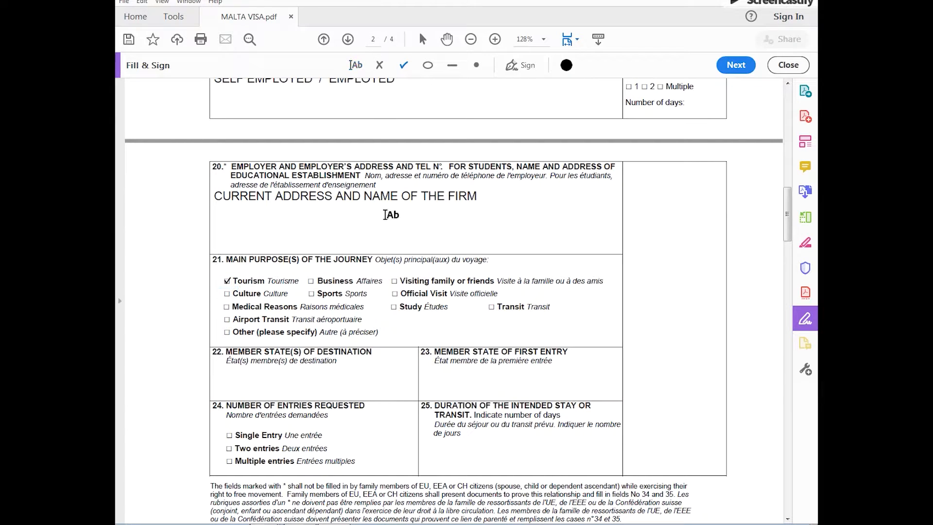
left_click(222, 395)
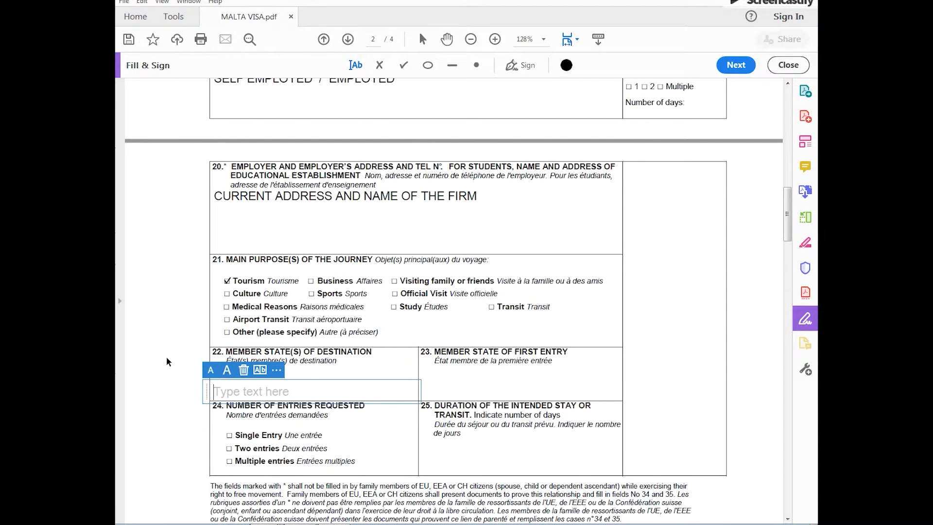
type("MALTA")
left_click(427, 387)
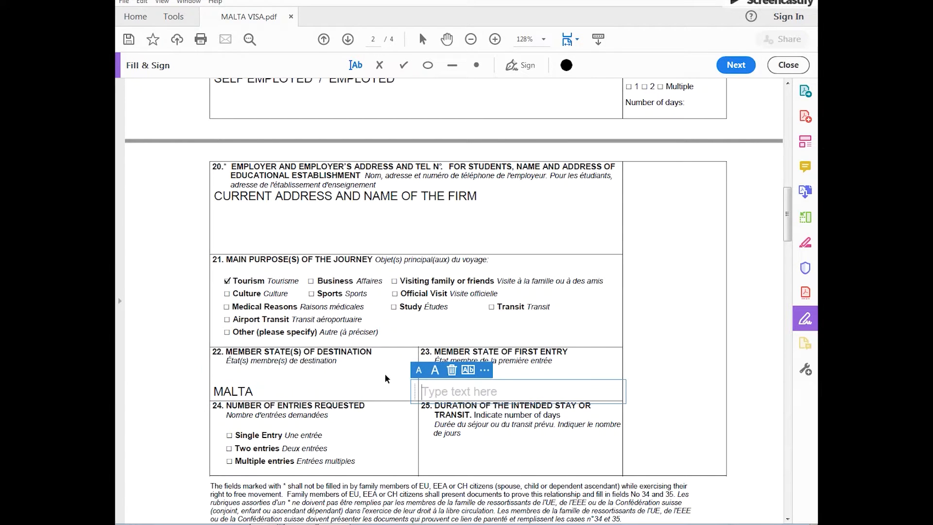
type("MALTA")
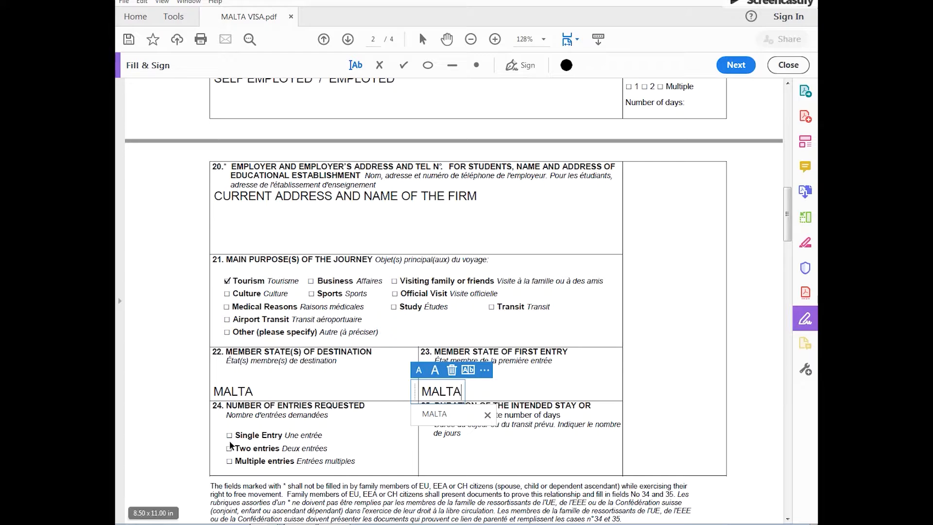
Check Multiple entries for the number of entries requested and enter 10 days as the duration of the intended stay
left_click(228, 461)
left_click(230, 460)
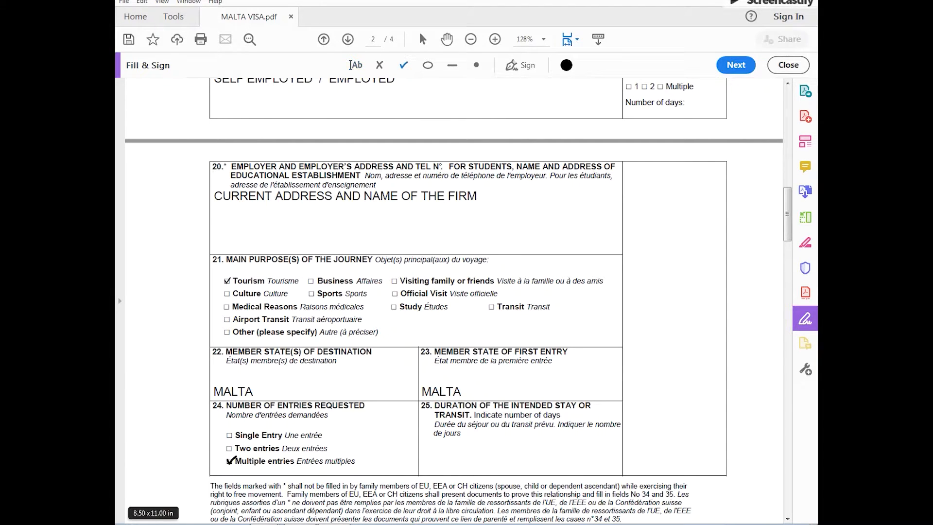
left_click(470, 452)
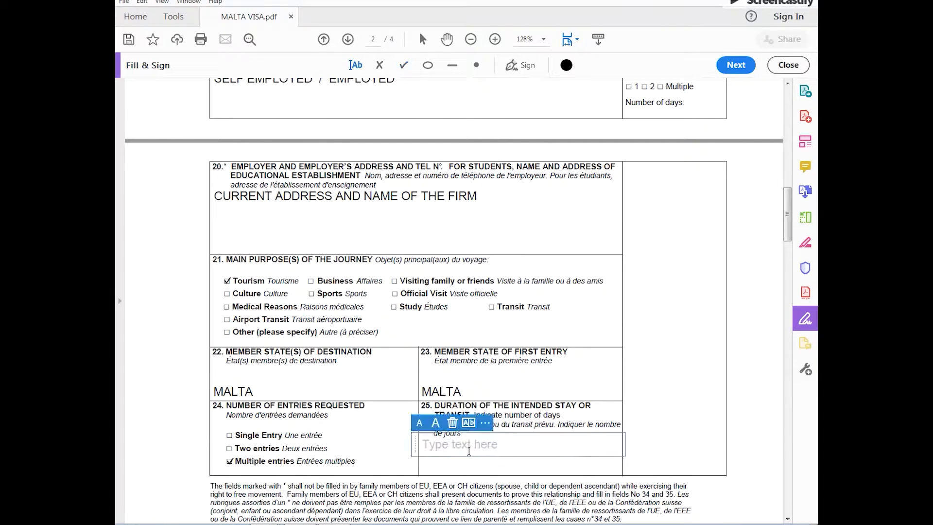
type("10")
left_click(349, 363)
Place check marks on No for Schengen visas issued in the past three years and for fingerprints collected previously
scroll(311, 400, "down", 3)
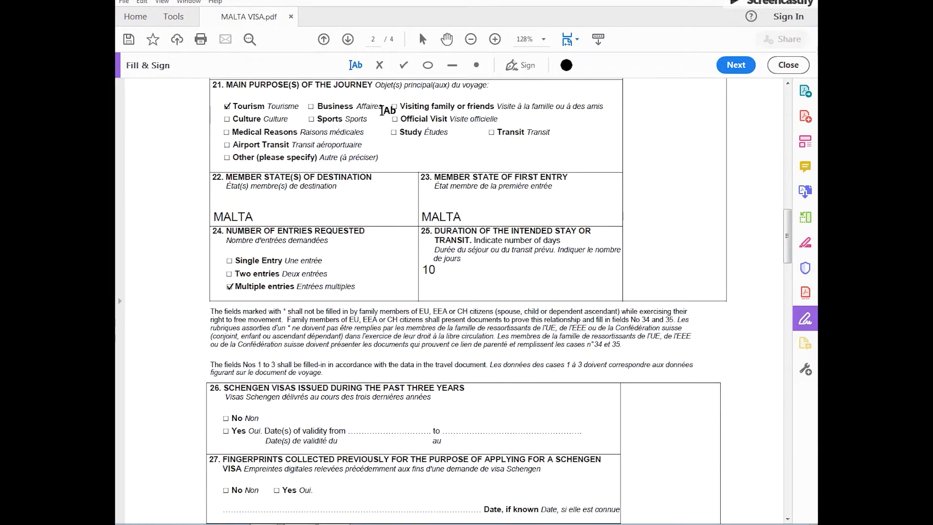
left_click(403, 64)
left_click(226, 417)
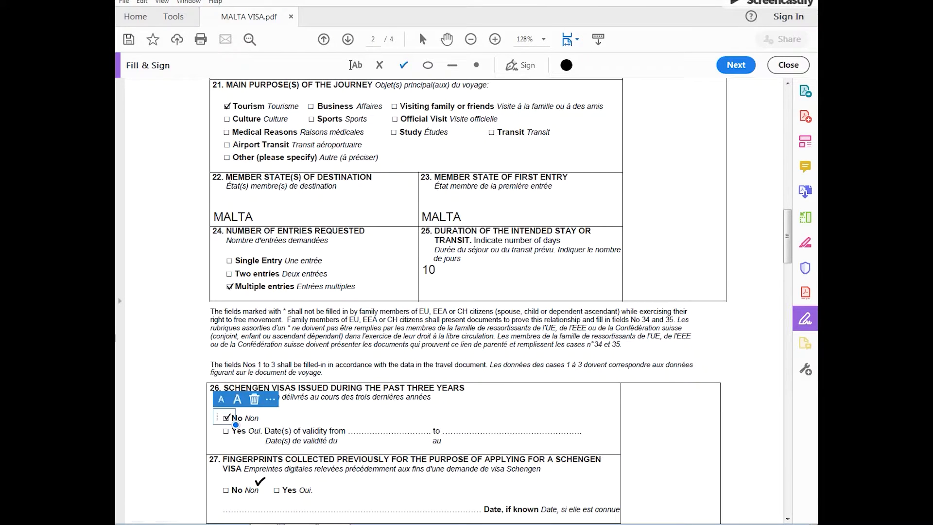
left_click(226, 490)
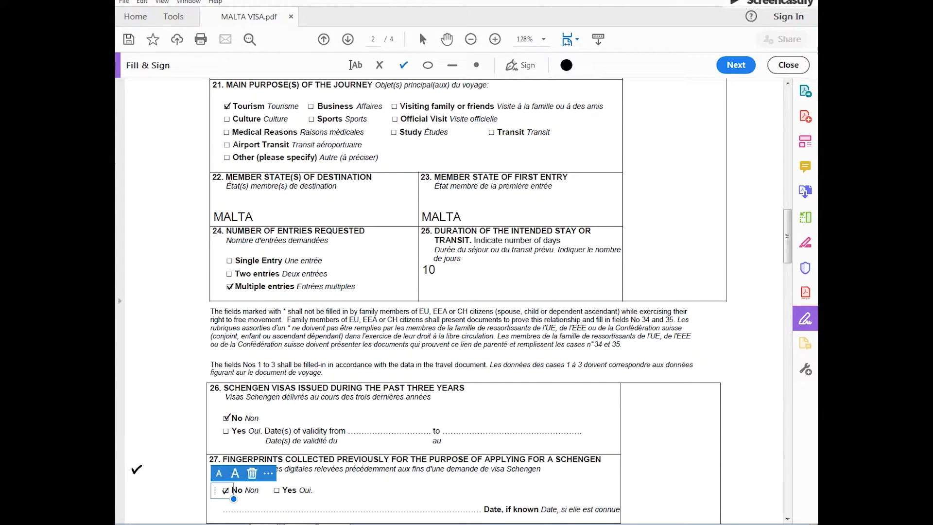
Set the intended date of arrival in the Schengen area to 01-12-2019 and the intended date of departure to 10-12-2019
left_click(355, 66)
scroll(290, 244, "down", 1)
scroll(290, 244, "down", 5)
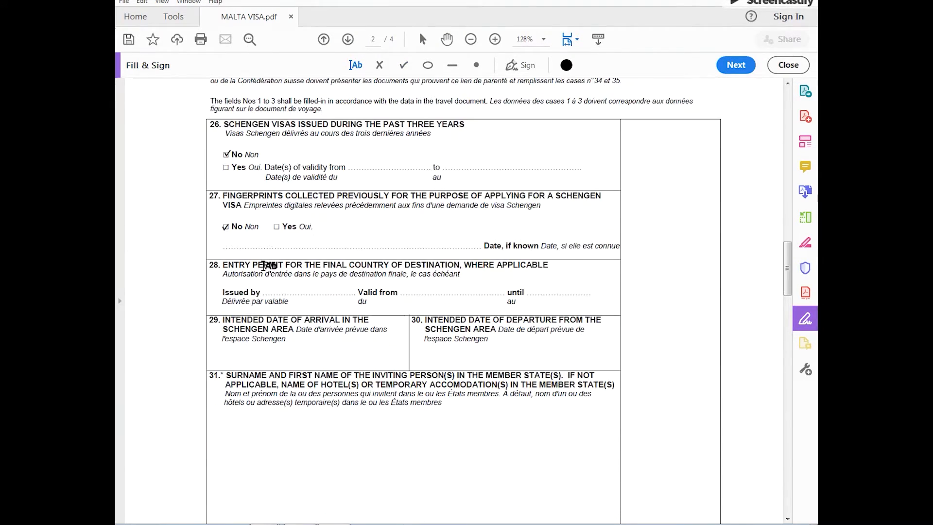
left_click(229, 361)
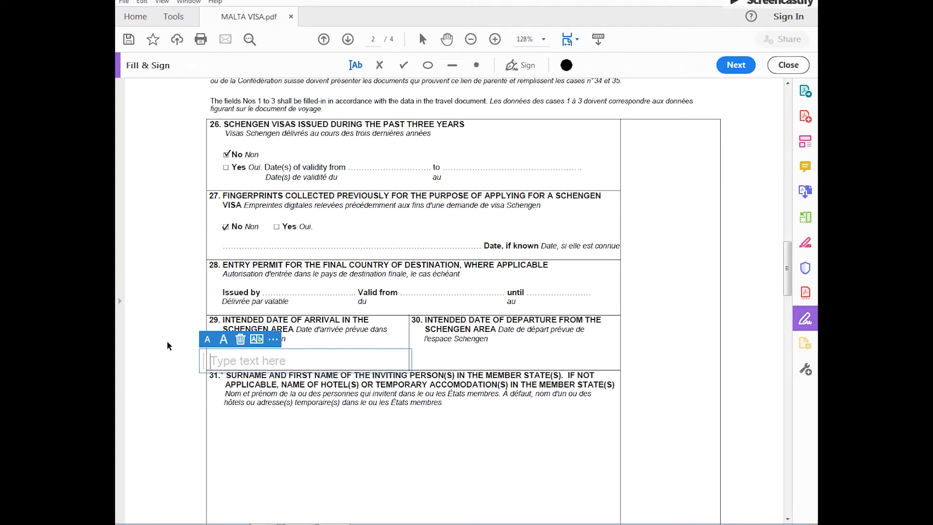
type("01-12-2019")
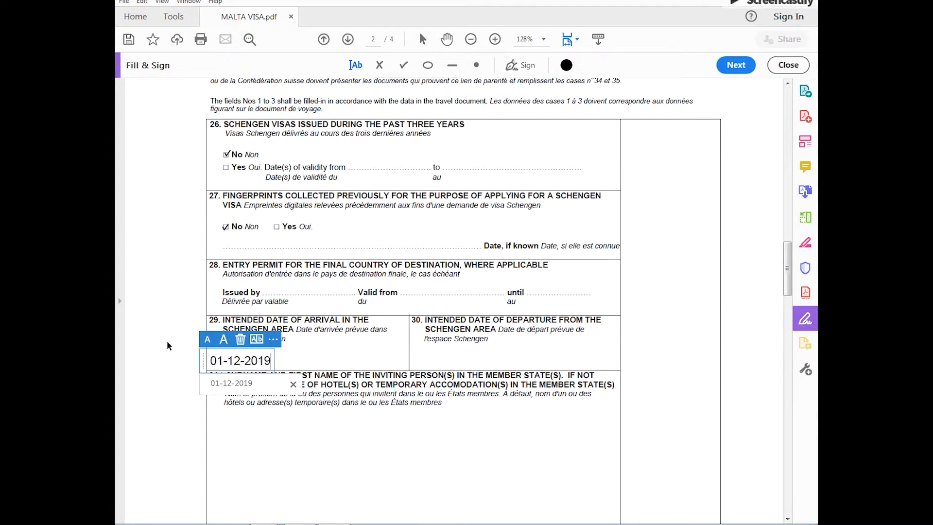
key("Tab")
type("10-12-2019")
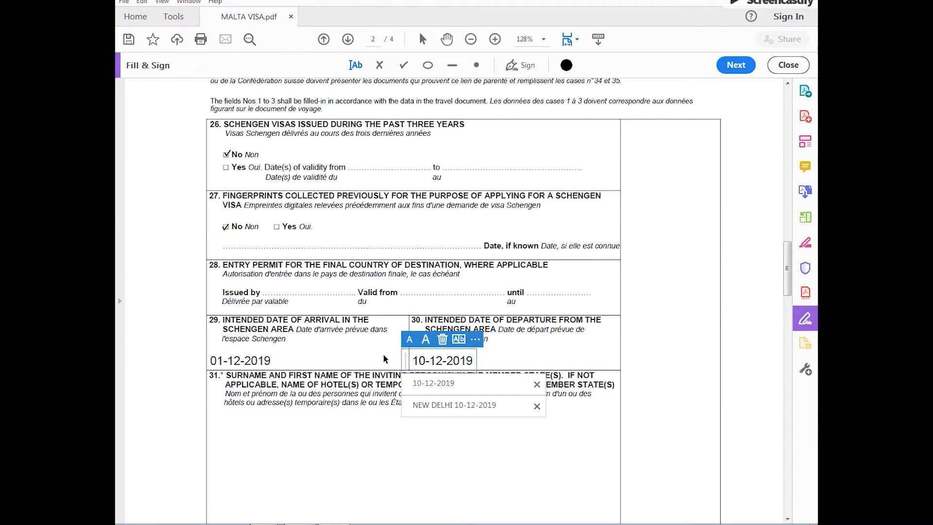
Enter NAME OF THE FIRST HOTEL in field 31 for the inviting person or hotel
scroll(223, 386, "down", 3)
left_click(238, 281)
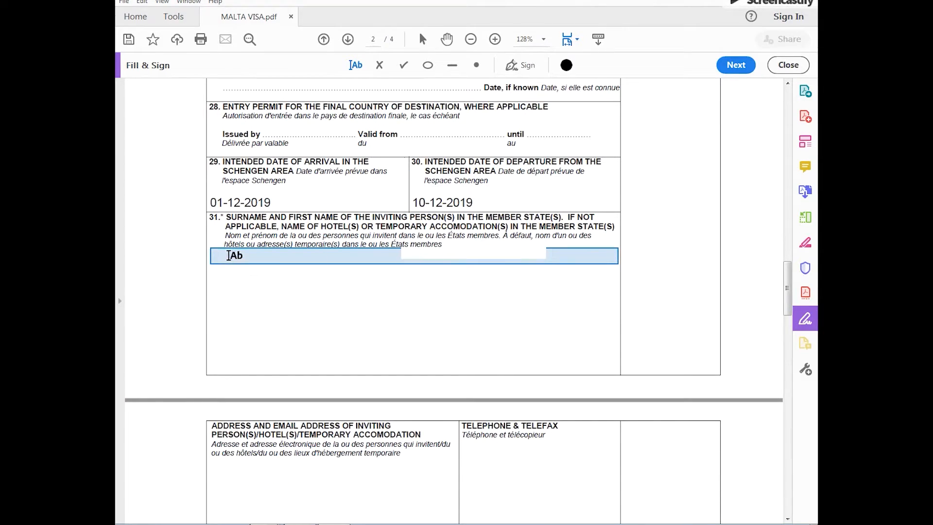
left_click(228, 256)
type("NAME OF THE FIRST HOTEL")
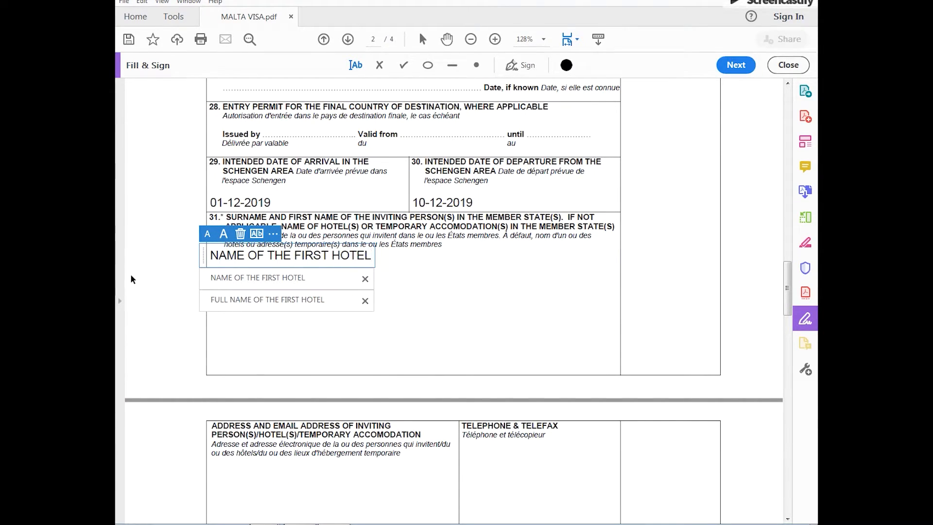
Fill in the hotel's address as ADDRESS OF THE ABOVE MENTIONED HOTEL NAME and its telephone as CONTACT NUMBER OF THE HOTEL, each on two lines
left_click(214, 464)
type("ADD")
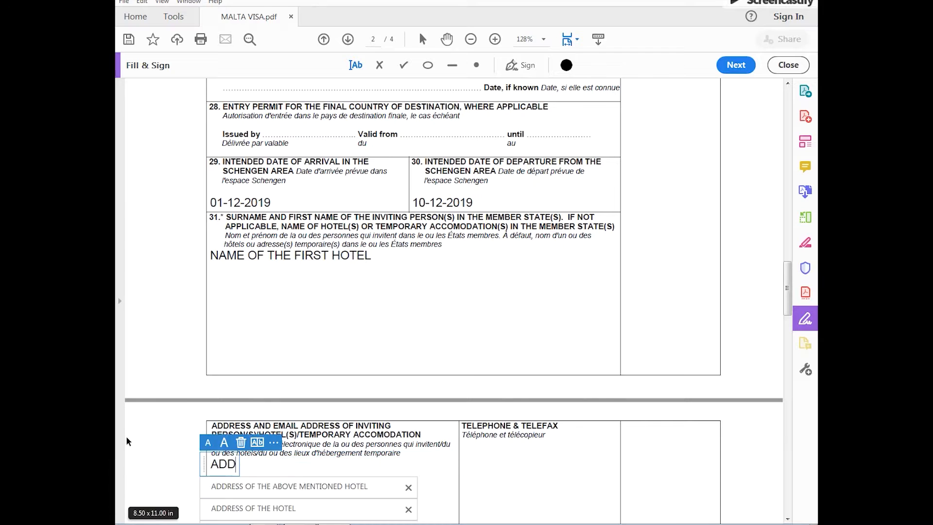
type("RESS OF THE ABOVE MENTIONED")
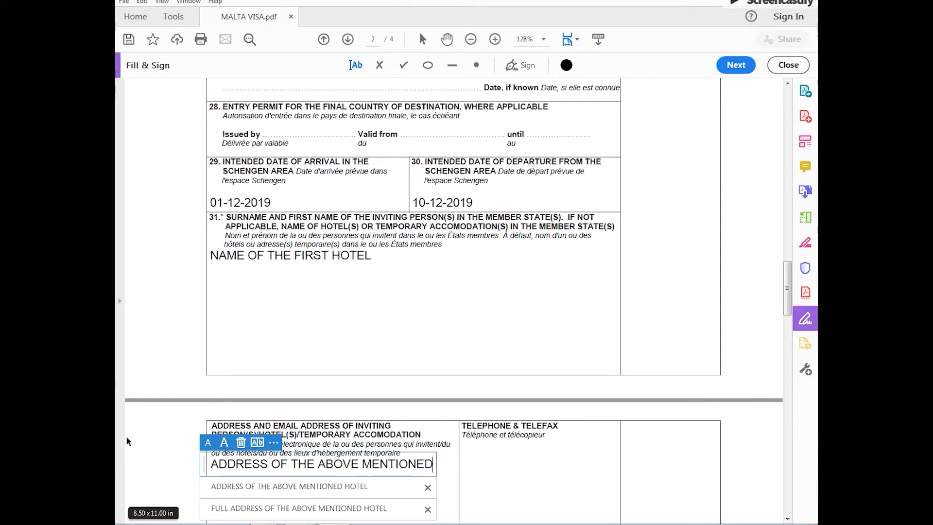
key("Return")
left_click(465, 444)
type("CONTACT NUMBER")
key("Return")
type("OF THE HOTEL")
In field 33, place check marks on costs covered by the applicant, Cash, Traveller's Cheques, Prepaid accomodation and Prepaid transport
scroll(343, 210, "down", 5)
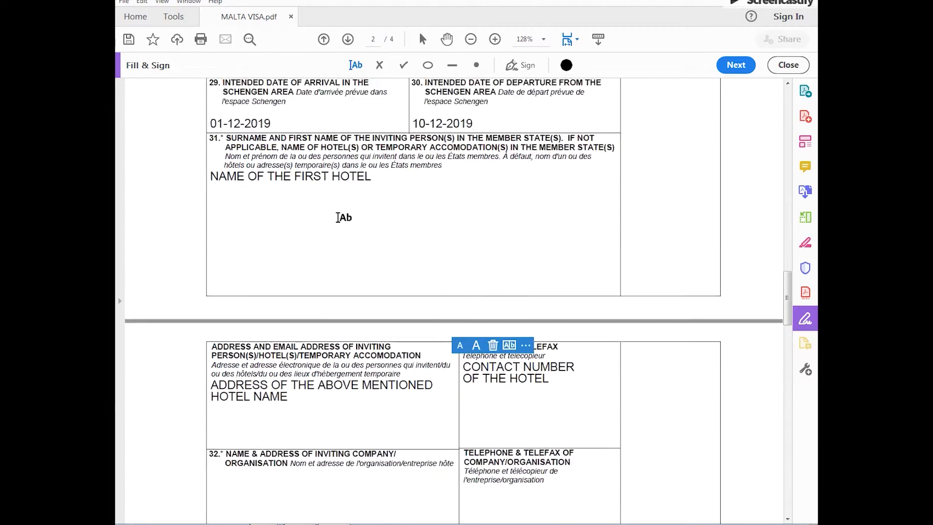
scroll(303, 310, "down", 4)
left_click(404, 64)
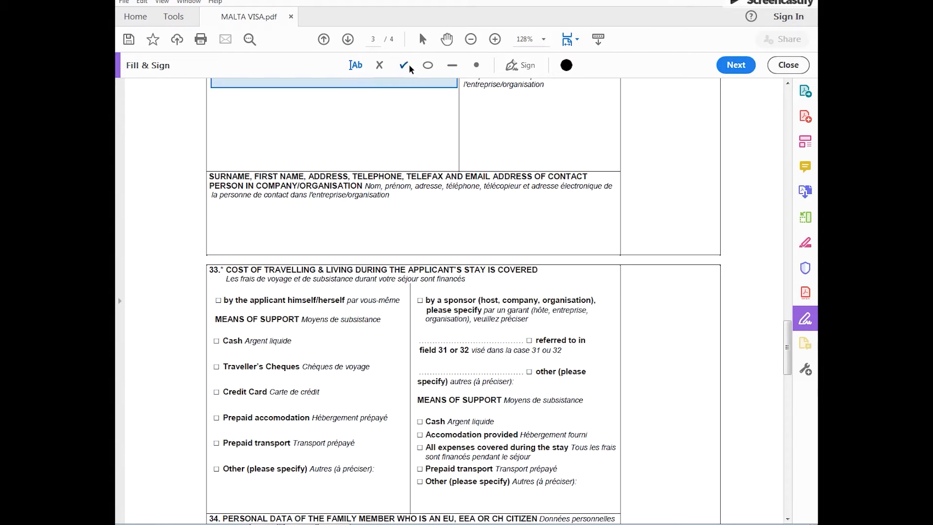
left_click(219, 300)
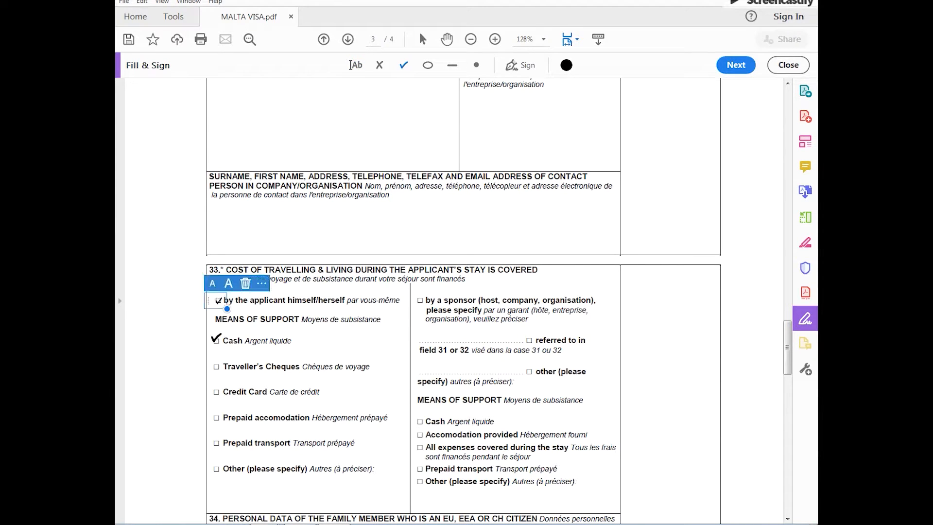
left_click(217, 339)
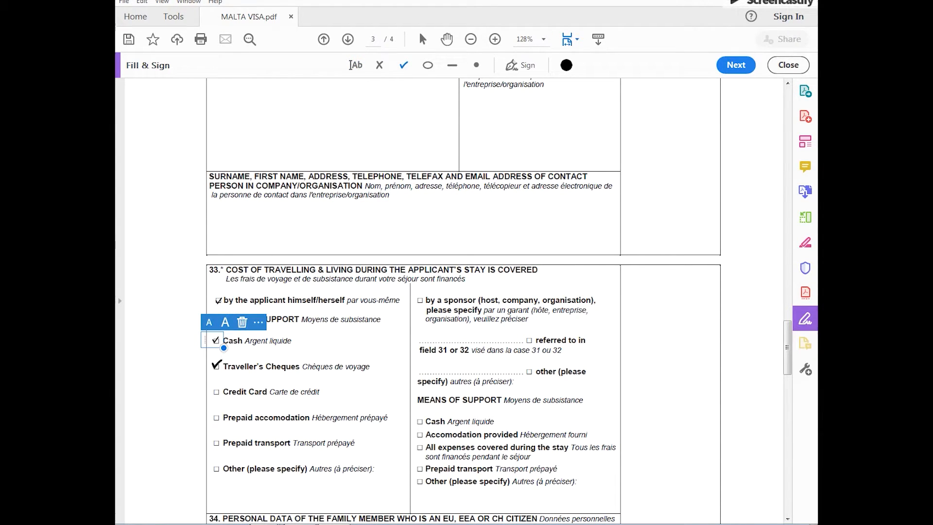
left_click(216, 365)
left_click(216, 417)
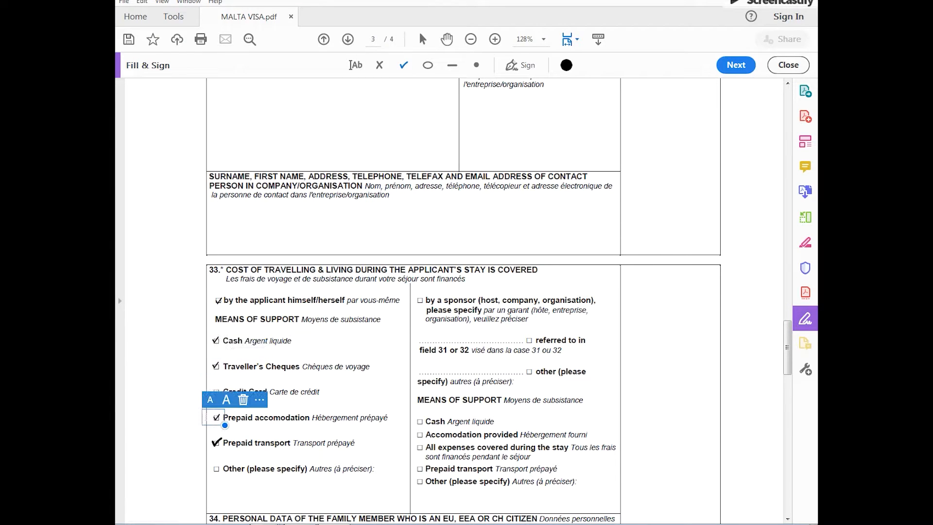
left_click(216, 443)
Enter NEW DELHI and 12-11-2019 on two lines as the place and date in field 36
left_click(355, 65)
scroll(264, 486, "down", 10)
left_click(229, 460)
type("NEW DELHI")
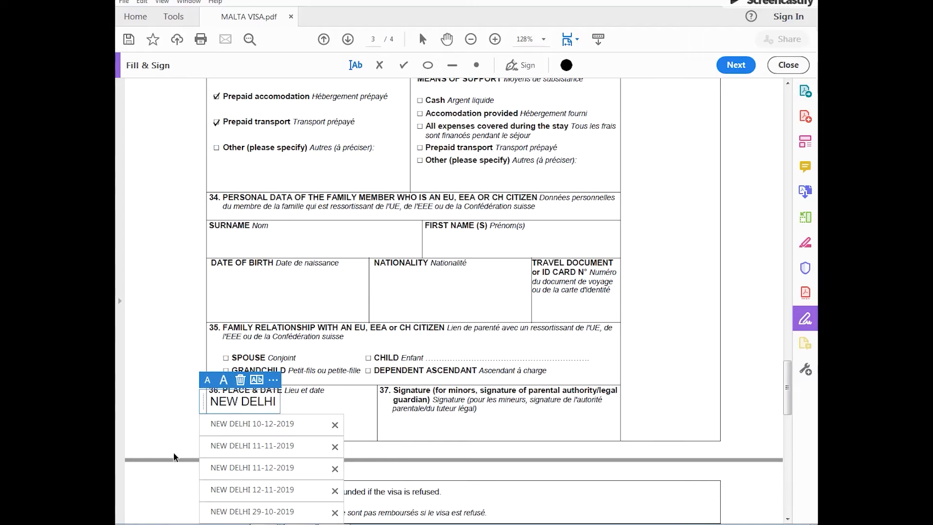
key("Return")
type("12-11-2019")
left_click(176, 456)
Fill in the place and date beneath the declaration on page 4 with NEW DELHI and 12-11-2019 on separate lines
scroll(175, 454, "down", 5)
scroll(171, 454, "down", 5)
left_click(204, 464)
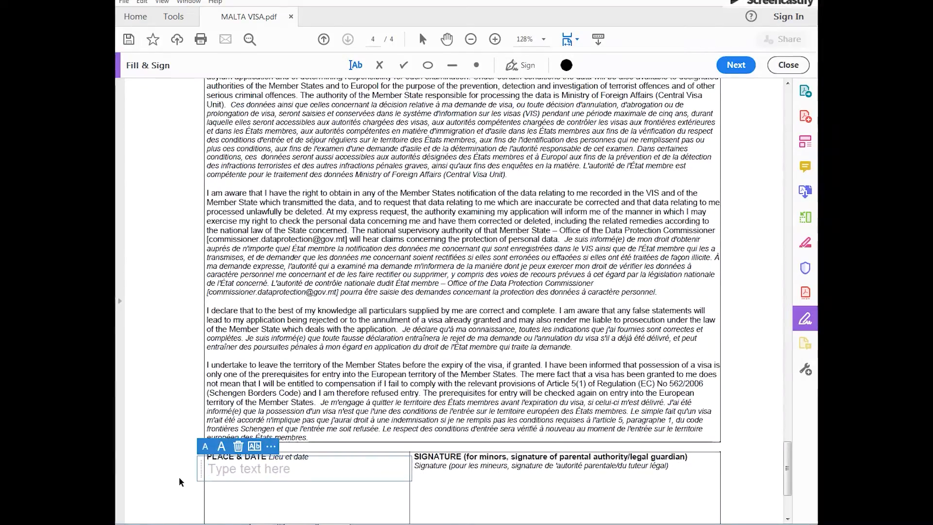
type("NEW DELHI")
key("Return")
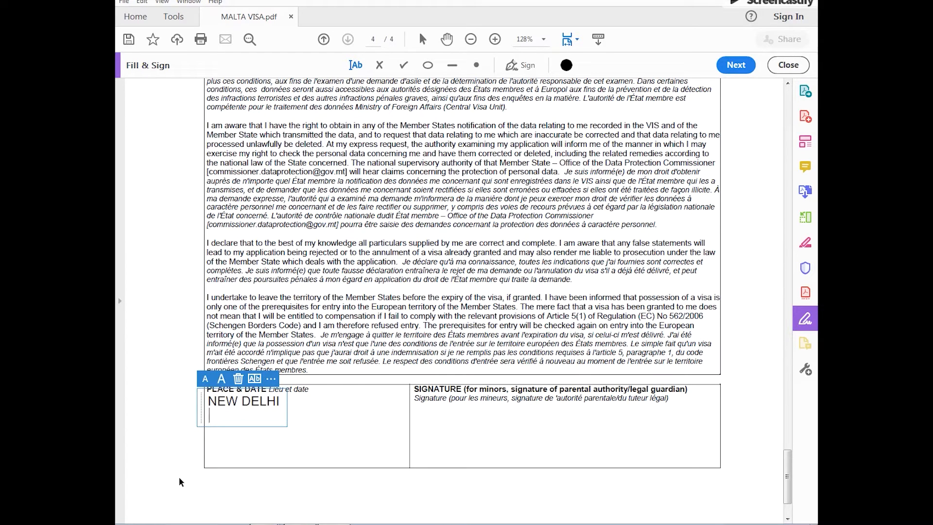
type("12-11-2019")
Save a copy of the completed form to the Desktop as a PDF named with the applicant's full name
left_click(124, 2)
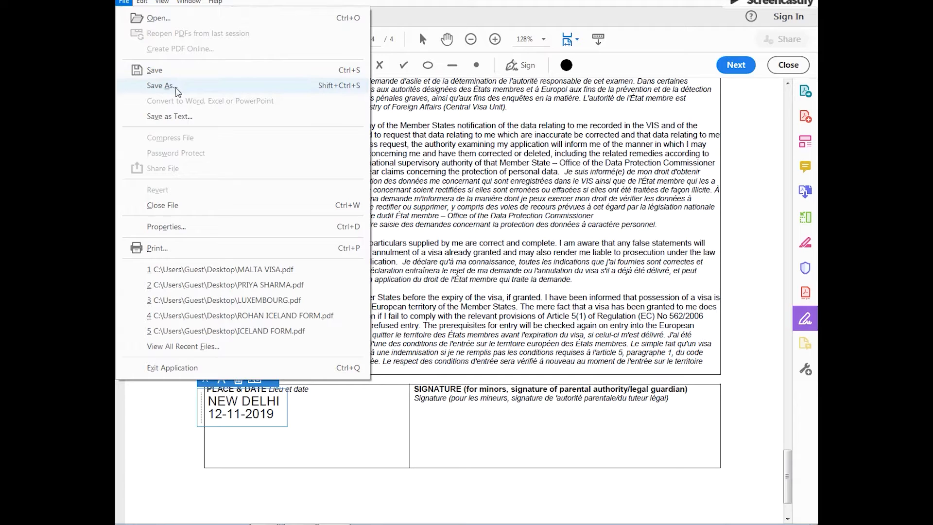
left_click(165, 86)
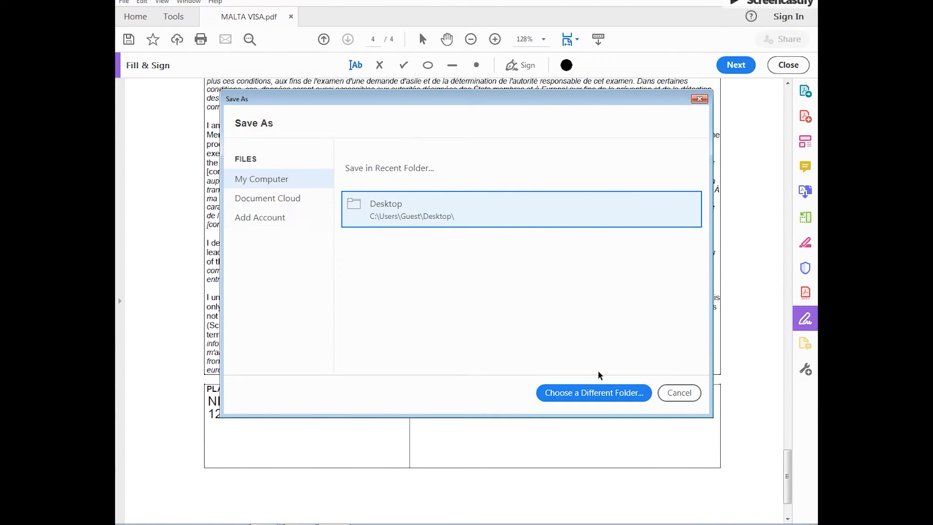
left_click(599, 392)
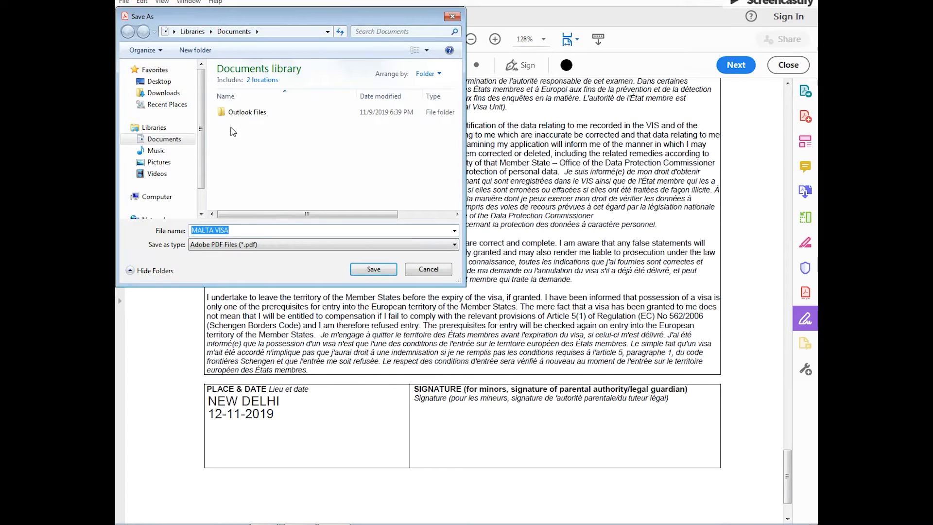
left_click(159, 82)
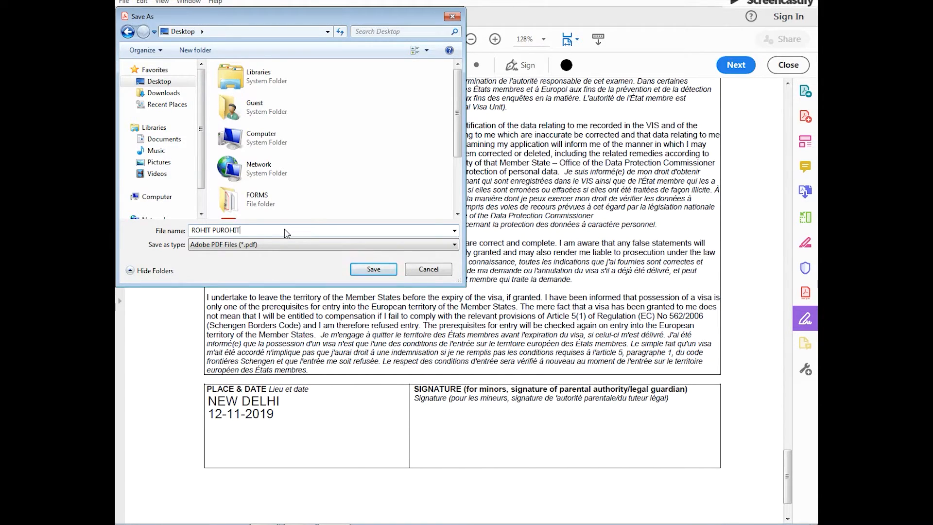
key("Return")
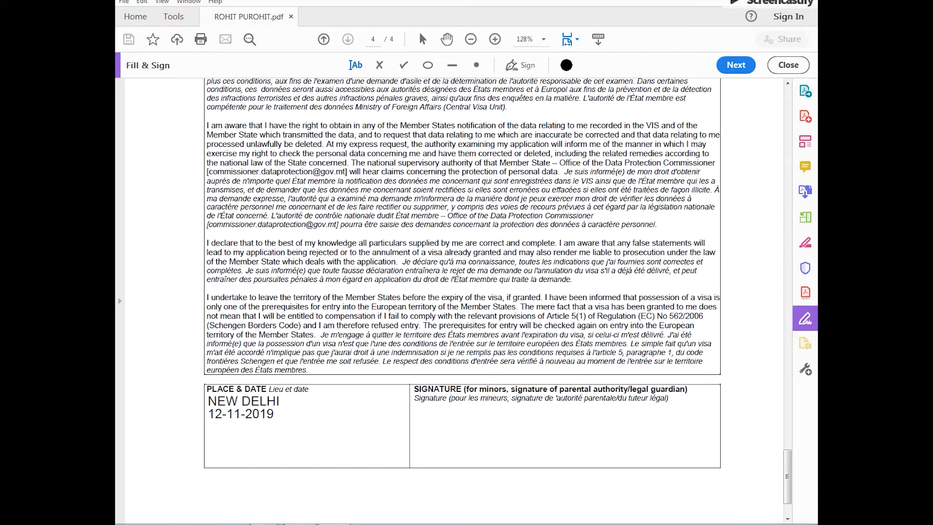